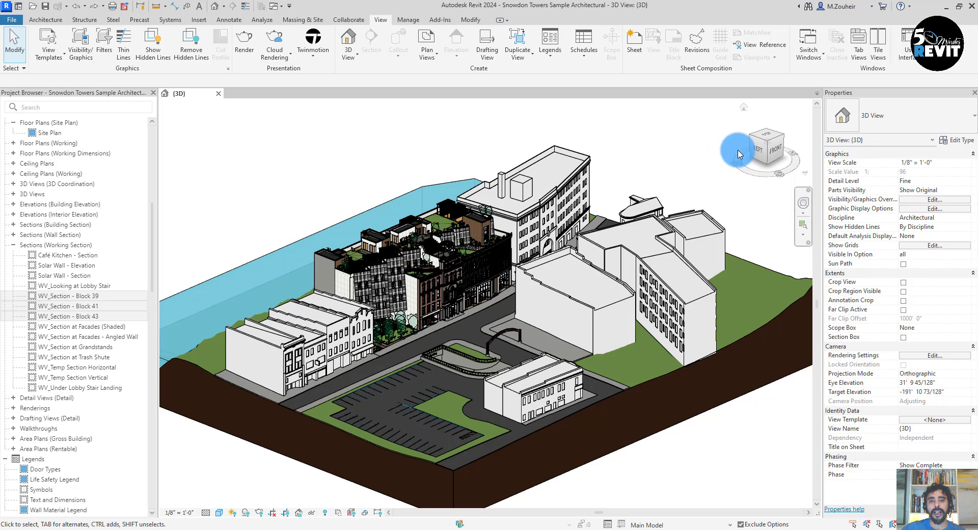
- Zoom the 3D view from the site overview onto the main Snowdon Towers building and rooftop terraces
click(446, 323)
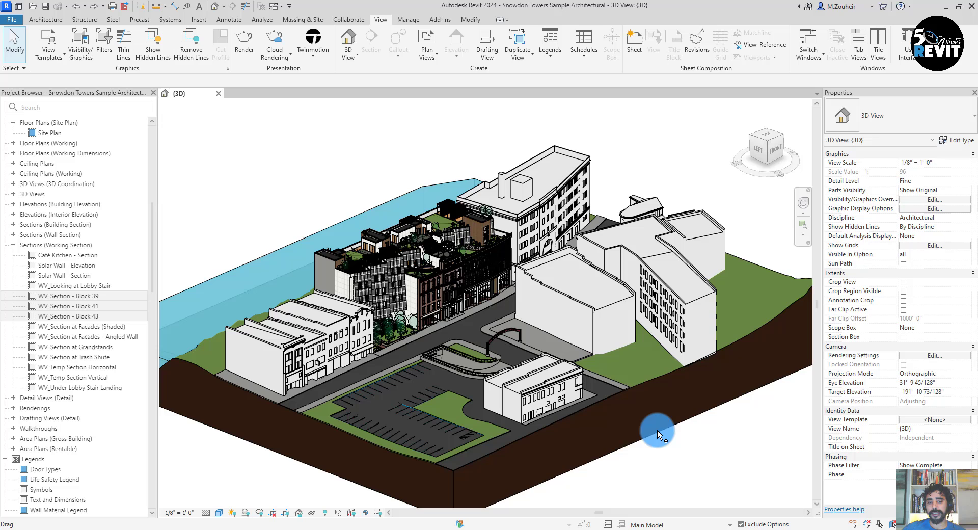
scroll(619, 431, up, 3)
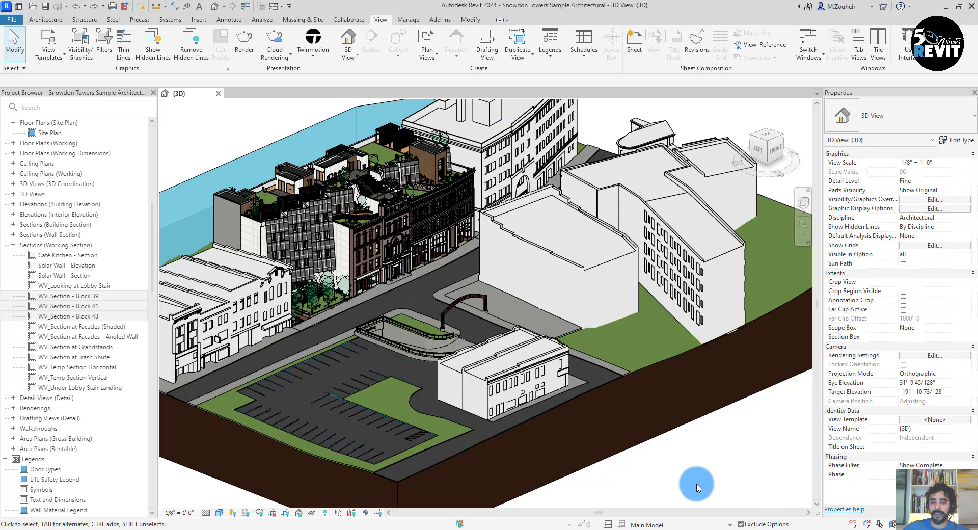
scroll(758, 432, up, 2)
scroll(306, 194, up, 5)
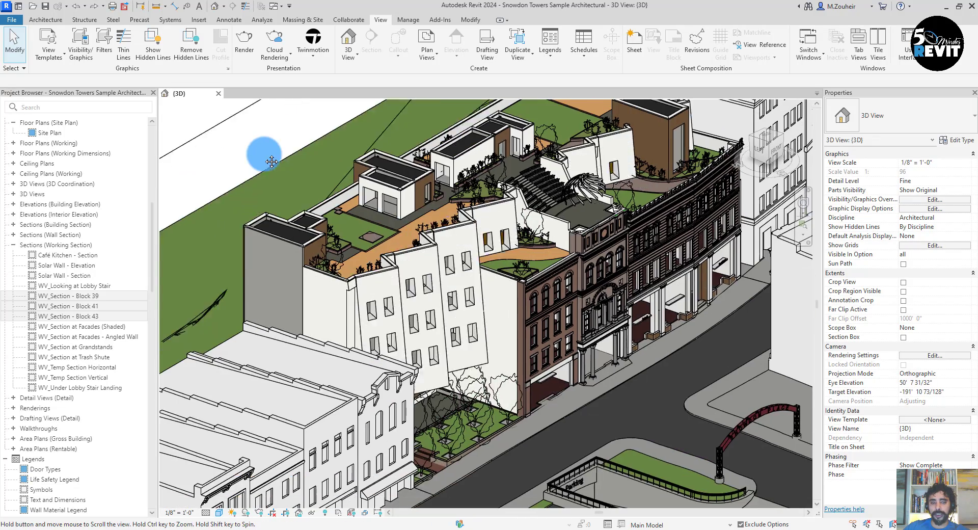
scroll(271, 162, down, 5)
scroll(242, 172, up, 3)
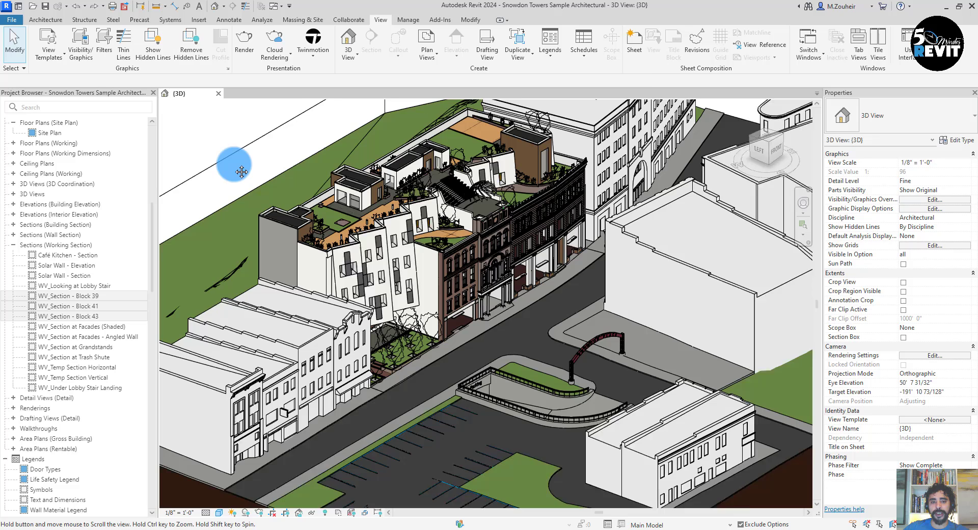
scroll(242, 172, down, 3)
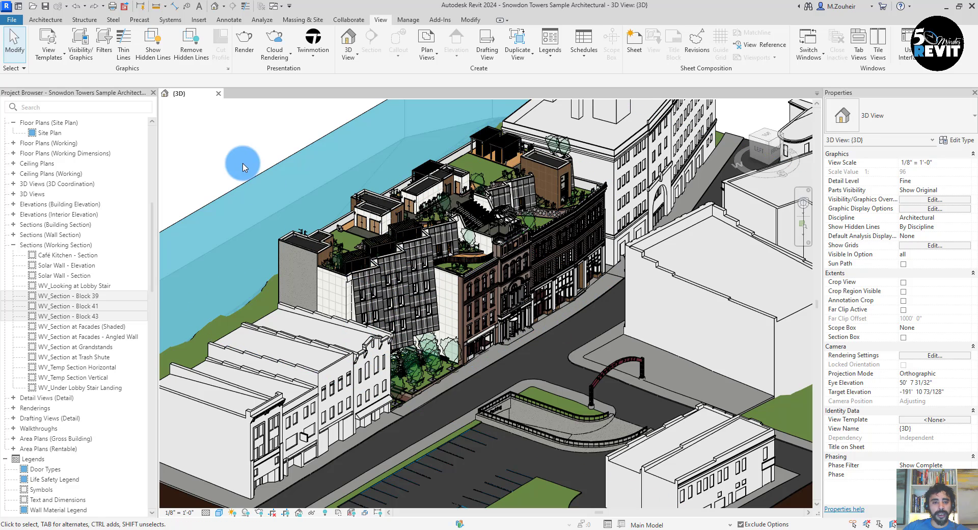
click(7, 20)
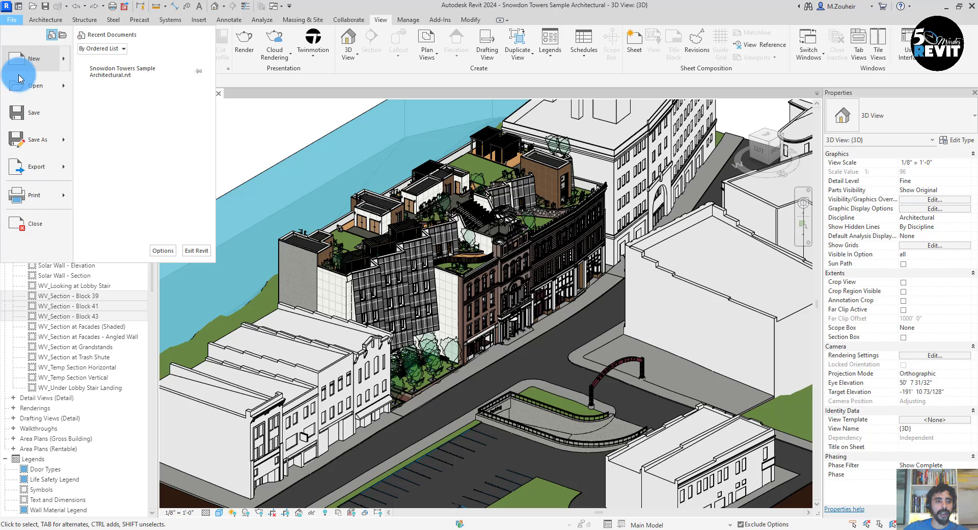
mouse_move(26, 85)
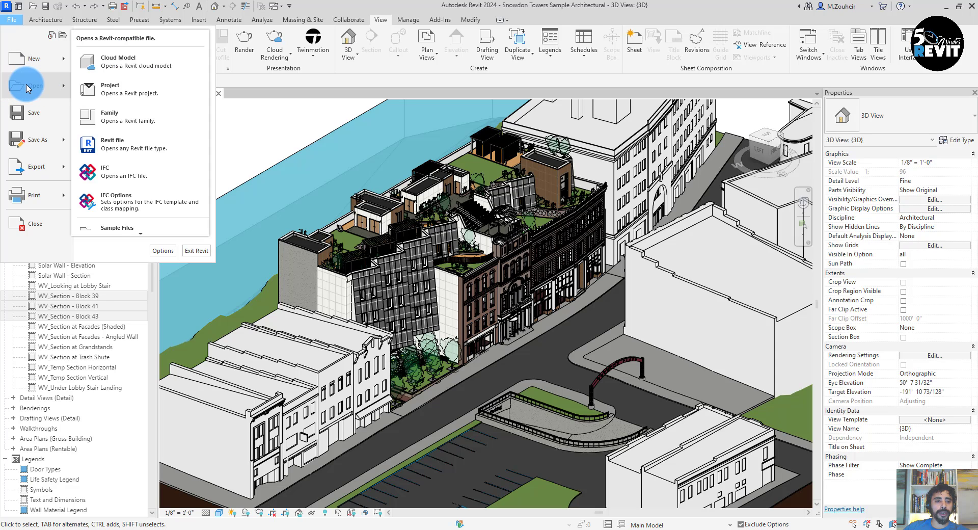
click(138, 221)
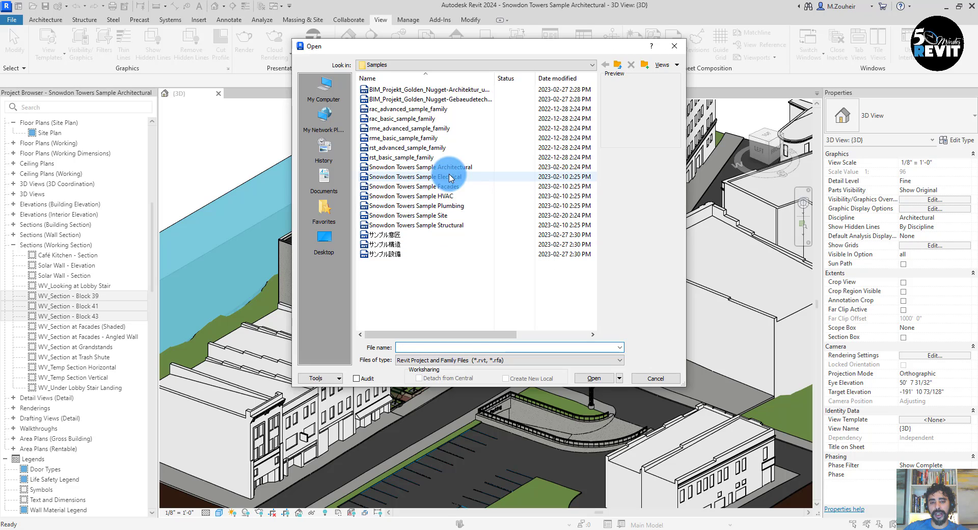
click(447, 167)
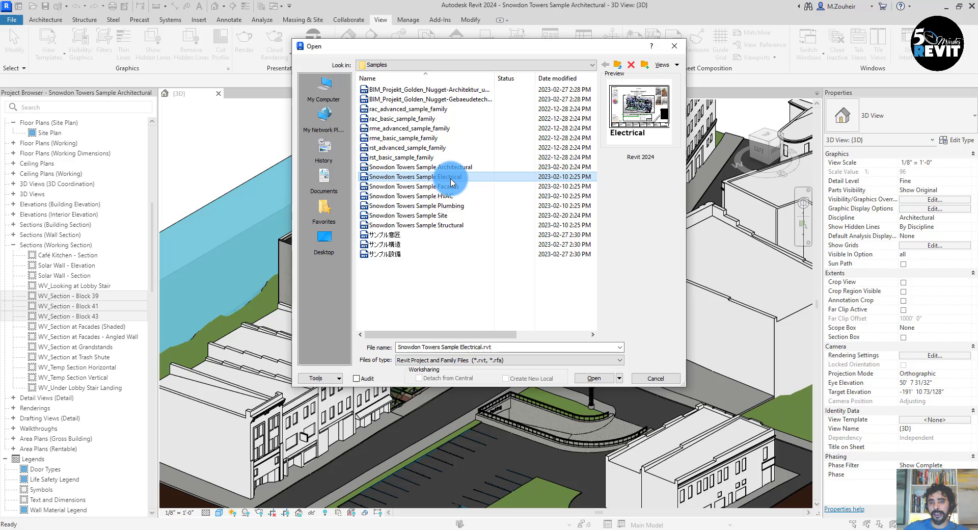
click(448, 187)
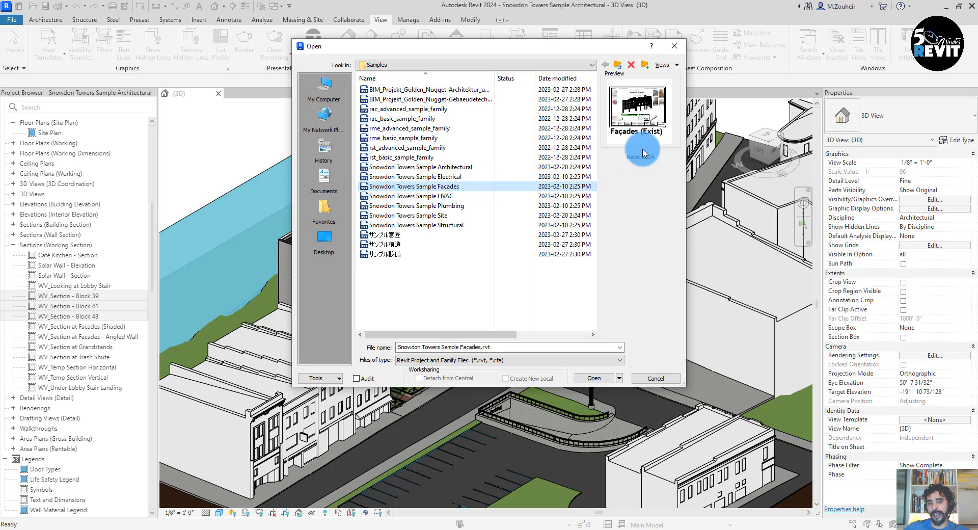
click(436, 196)
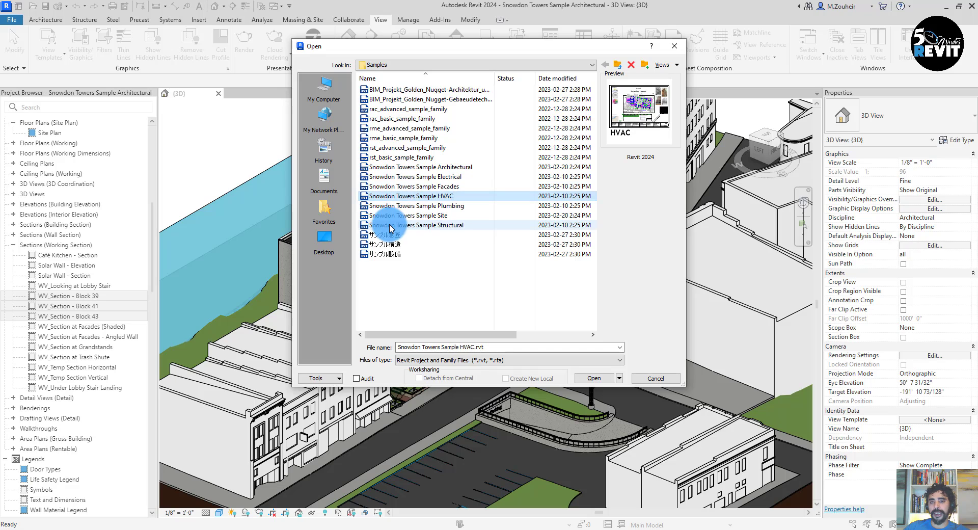
click(453, 225)
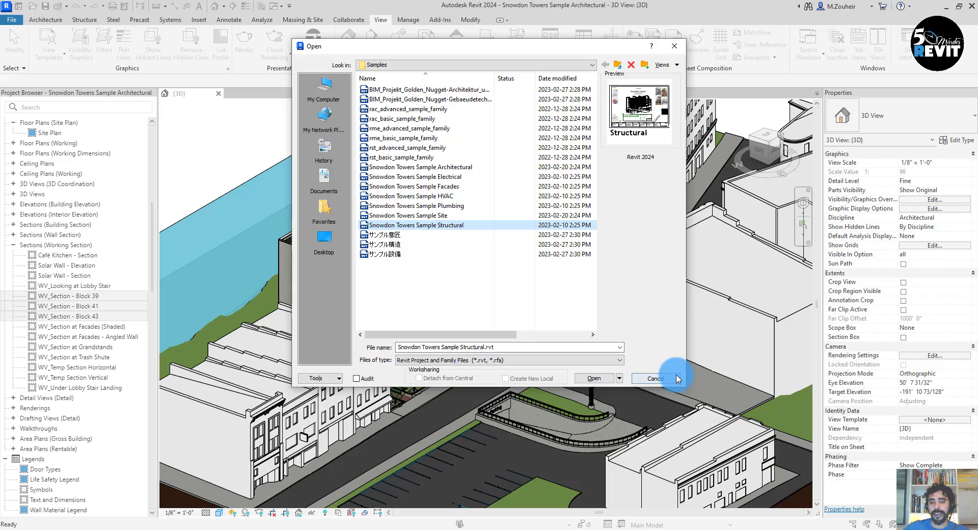
click(604, 378)
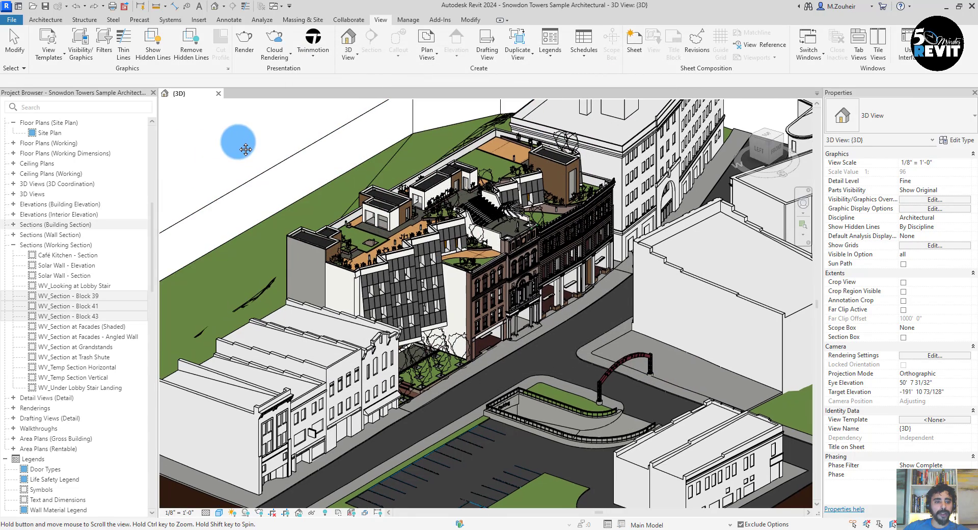
drag(154, 224, 153, 335)
click(52, 262)
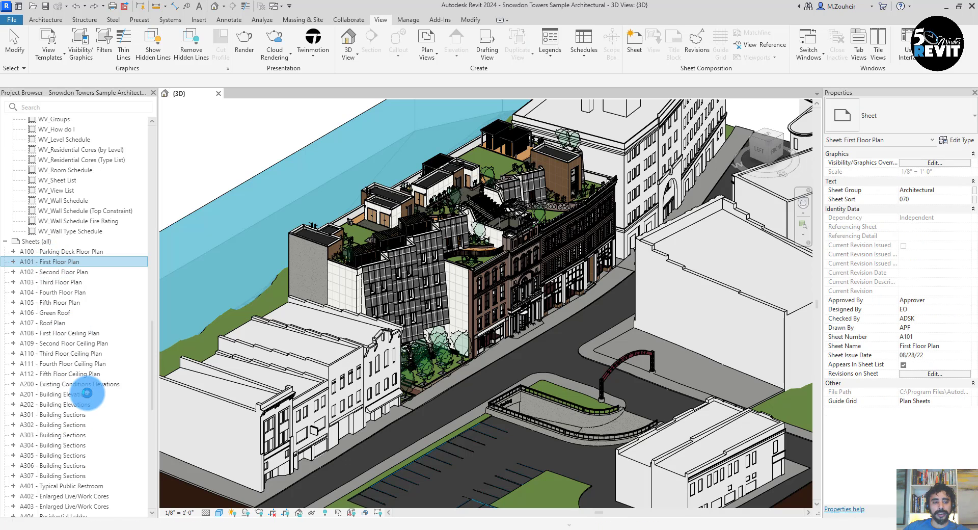
double_click(59, 260)
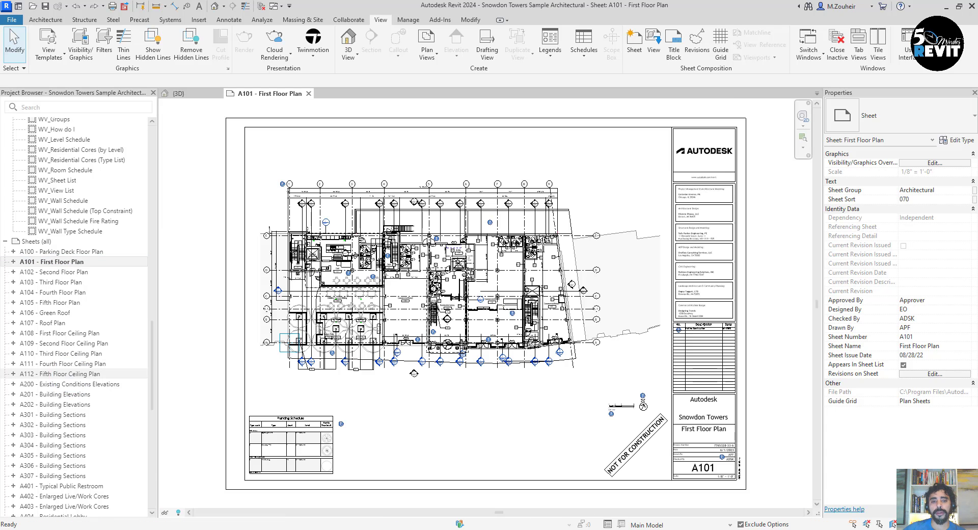
scroll(459, 302, up, 4)
middle_drag(400, 224, 469, 374)
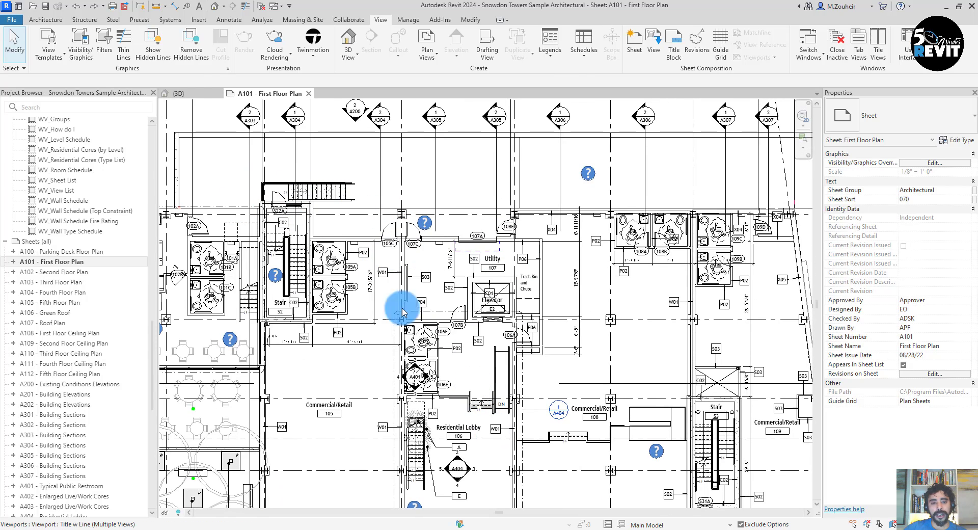
middle_drag(403, 312, 389, 257)
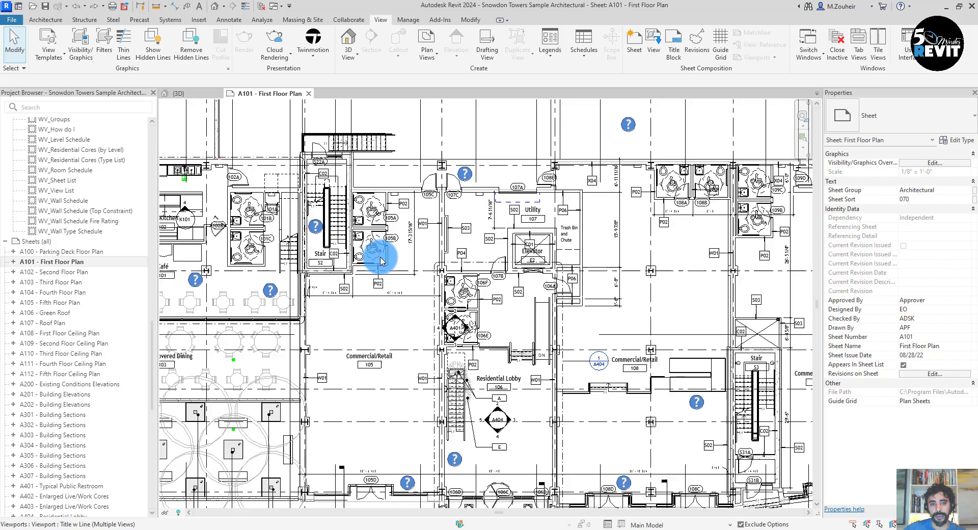
scroll(381, 261, up, 3)
middle_drag(524, 332, 382, 346)
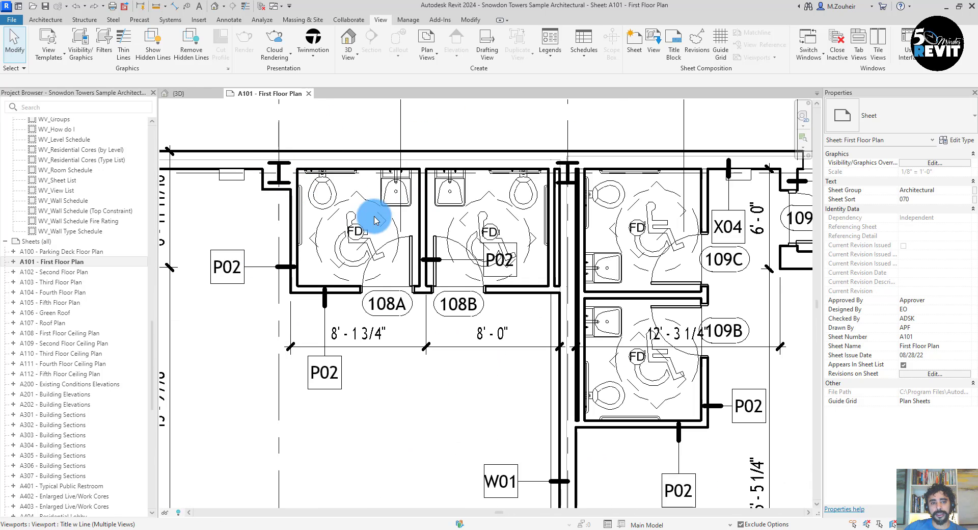
scroll(528, 265, down, 3)
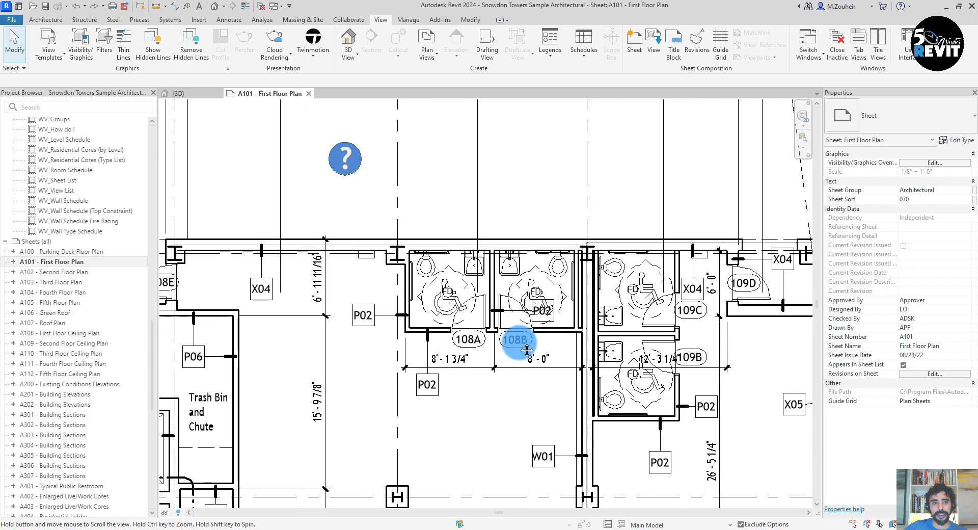
click(309, 94)
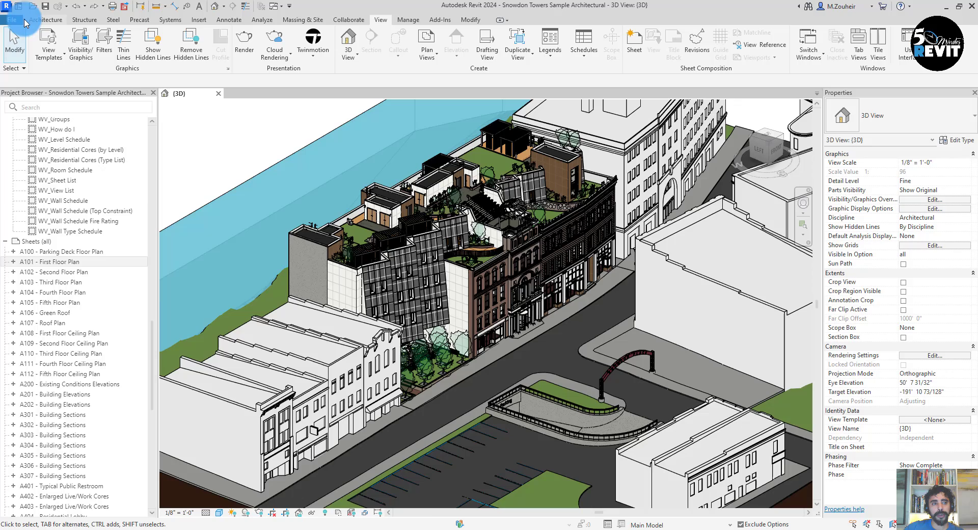
click(18, 6)
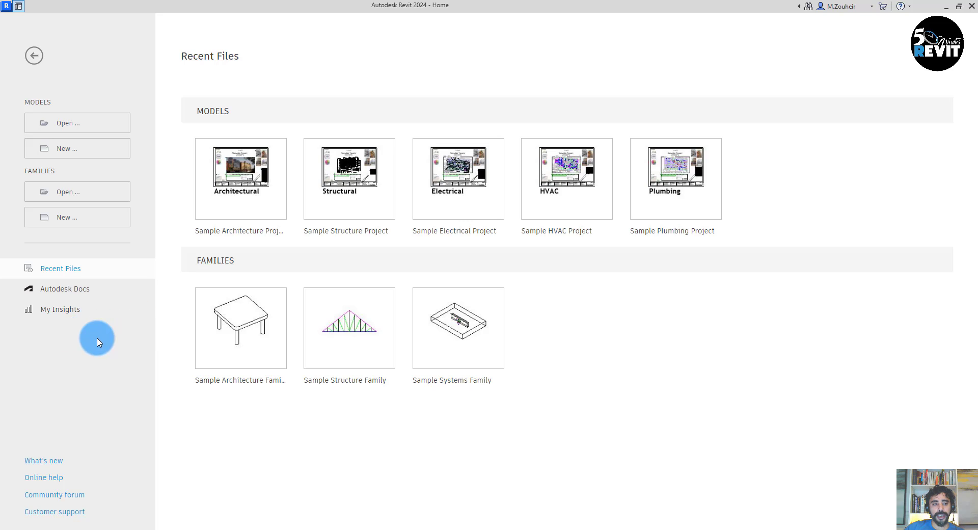
click(37, 313)
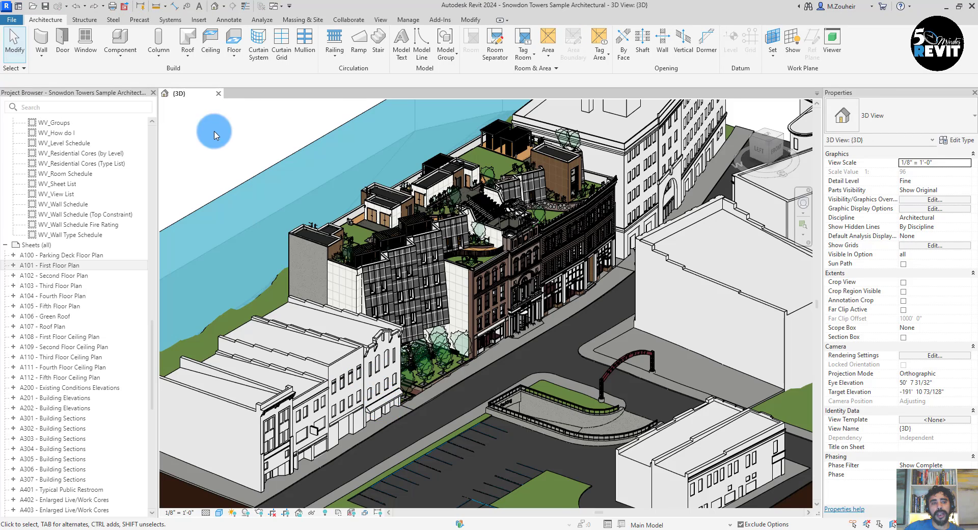
- Search the Project Browser for 'tag', then clear the search to list all views again
shift+middle_drag(210, 135, 161, 303)
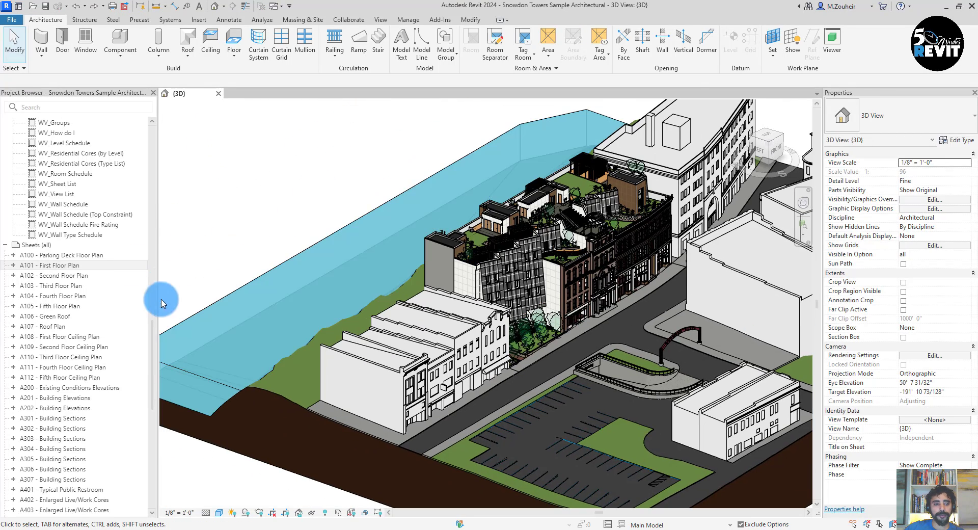
drag(150, 343, 76, 121)
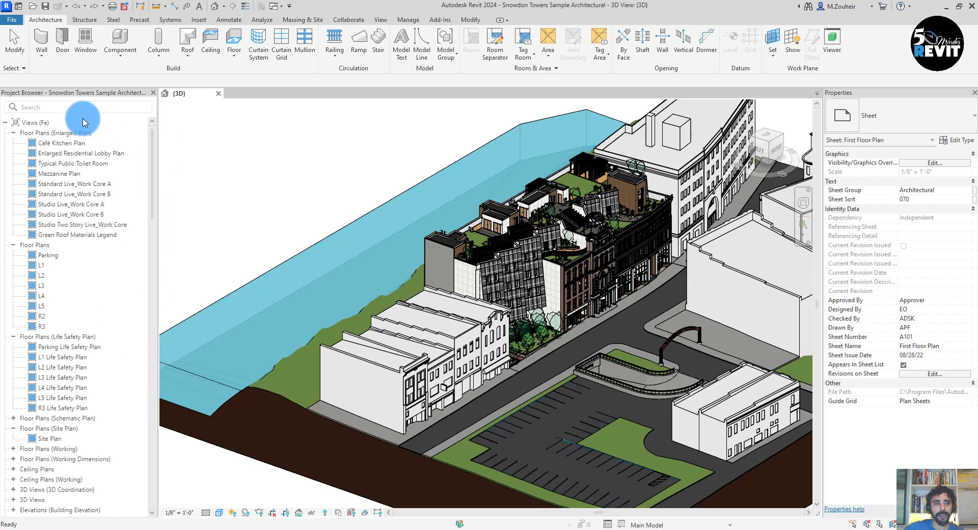
click(45, 110)
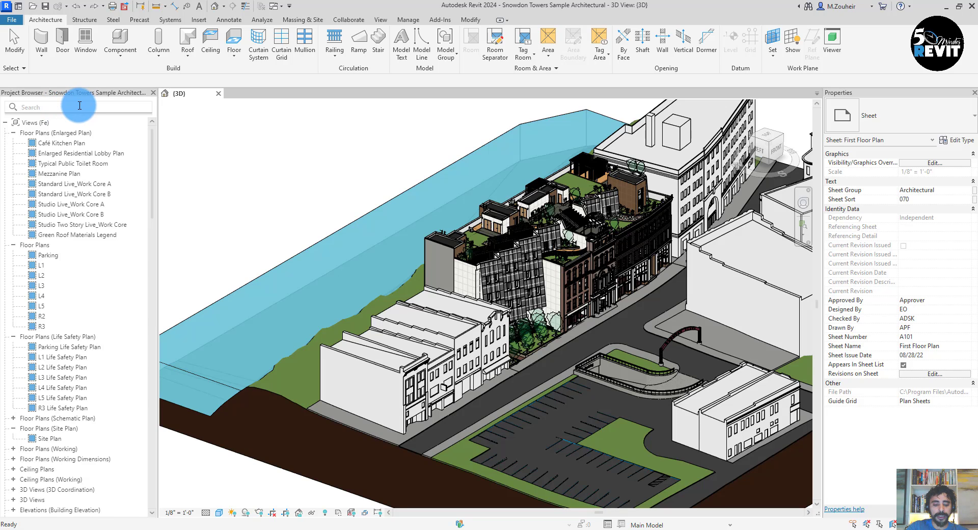
text(ta)
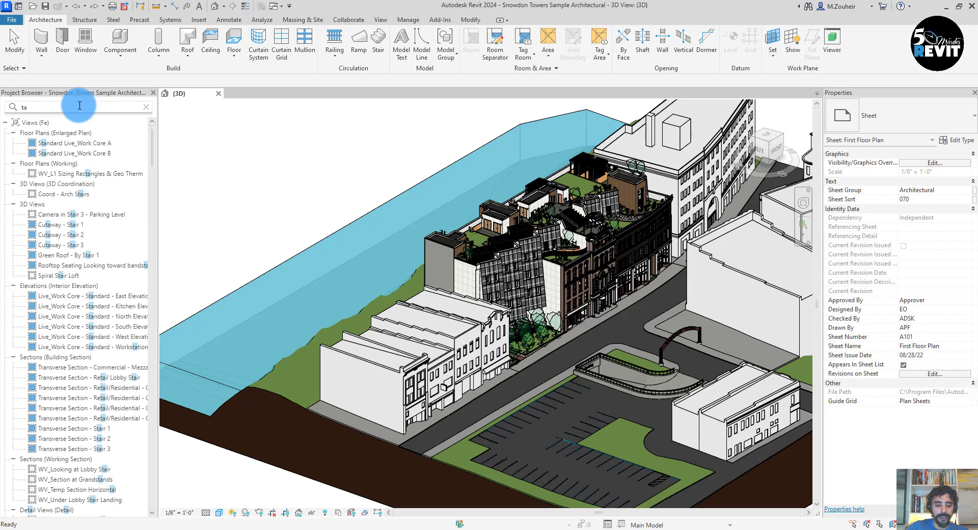
text(g)
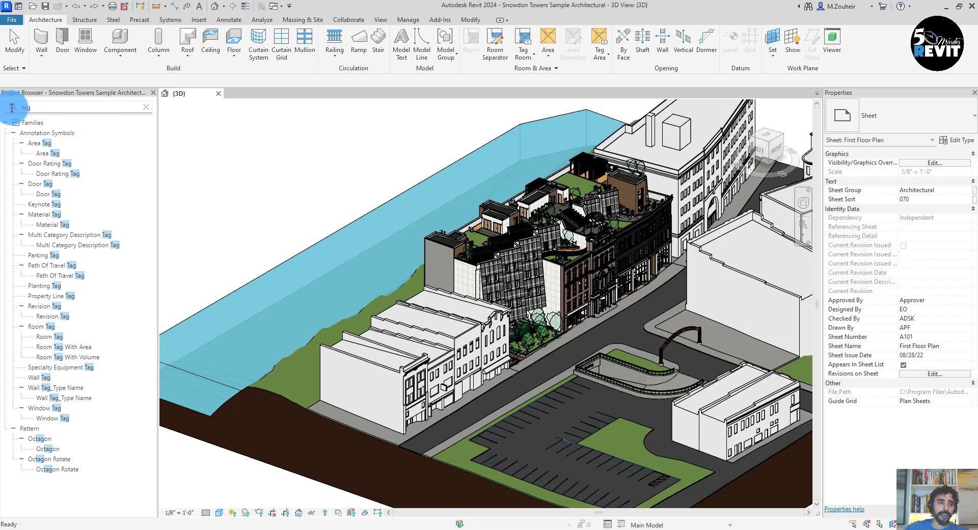
click(141, 111)
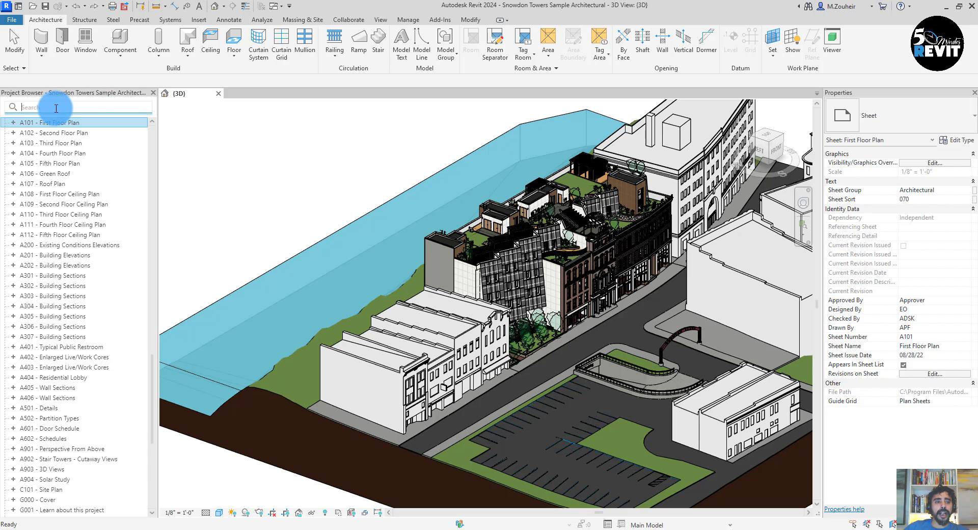
- Select the L1 Life Safety Plan under Floor Plans to show its properties
drag(150, 412, 152, 130)
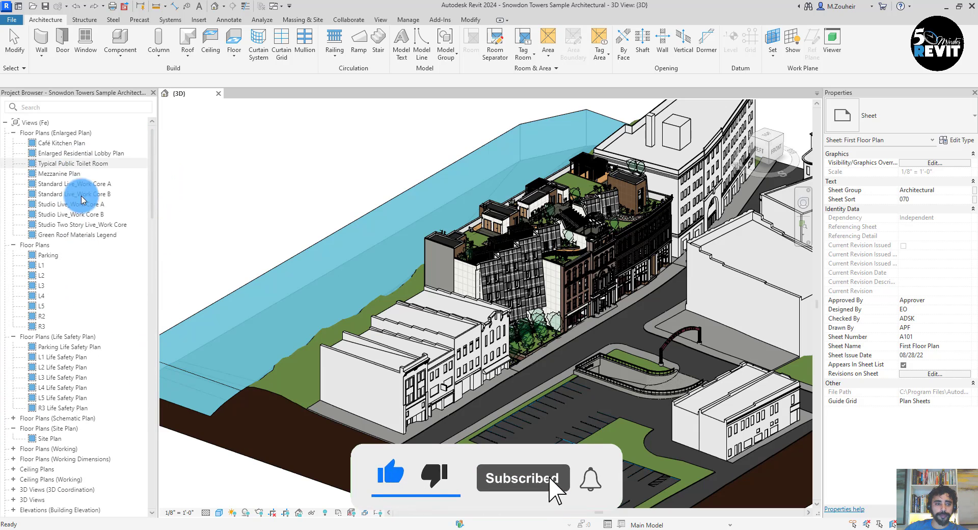
scroll(76, 366, down, 7)
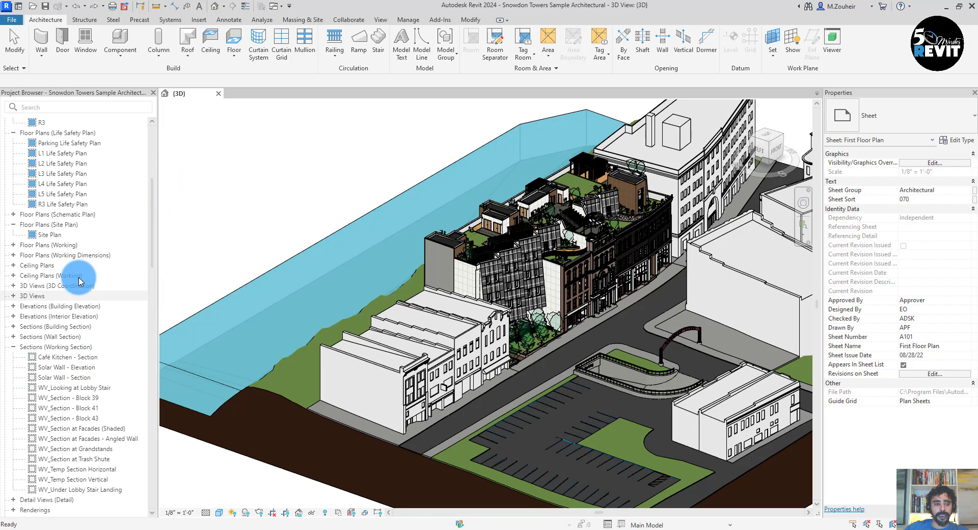
scroll(77, 286, up, 4)
scroll(84, 351, down, 4)
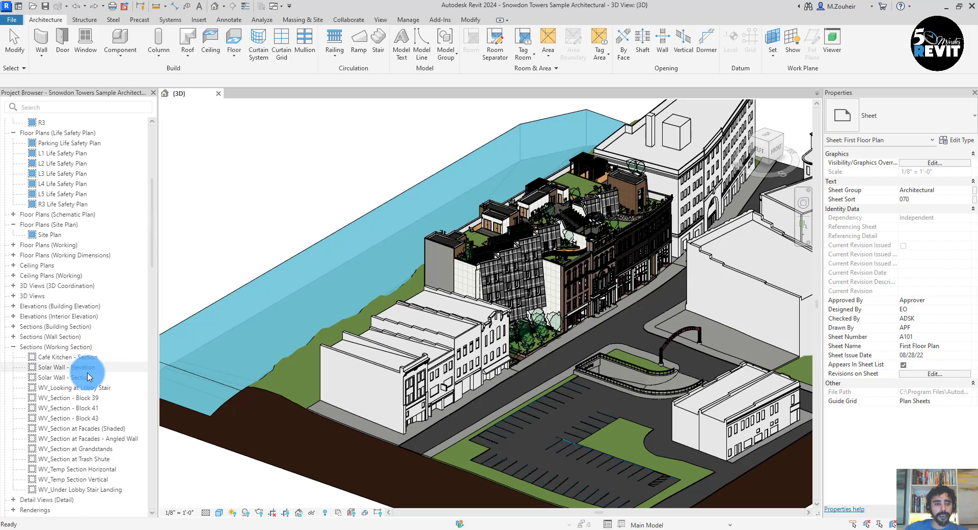
scroll(88, 378, up, 2)
click(70, 205)
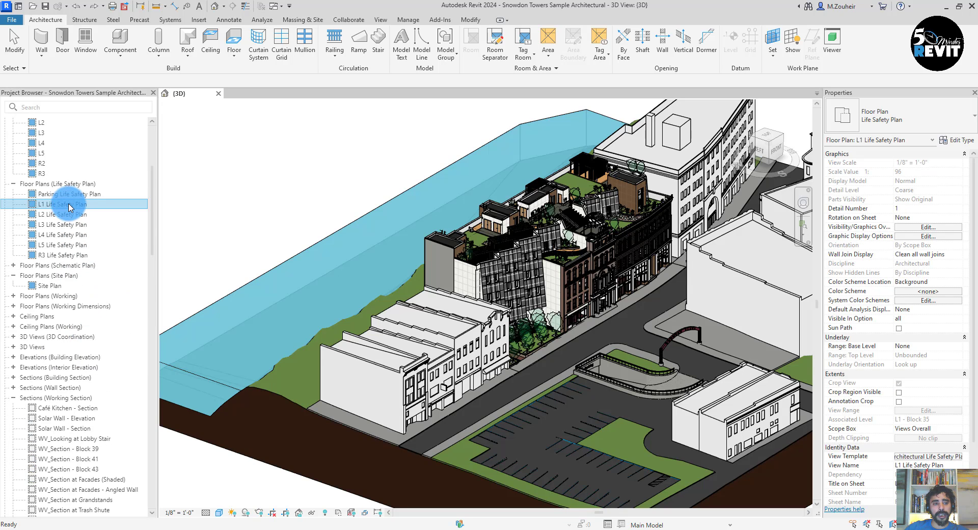
- Open the L1 Life Safety Plan view and the G101 sheet it is placed on
double_click(71, 204)
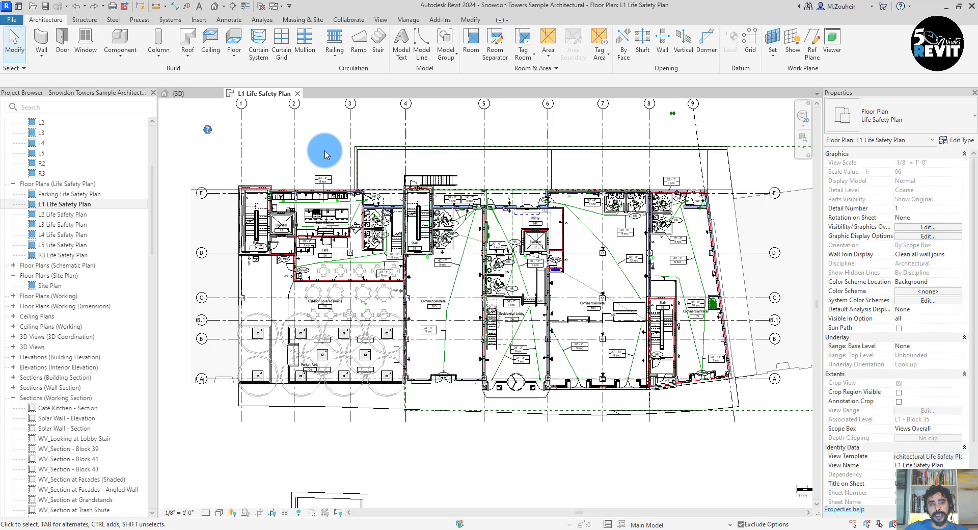
right_click(326, 154)
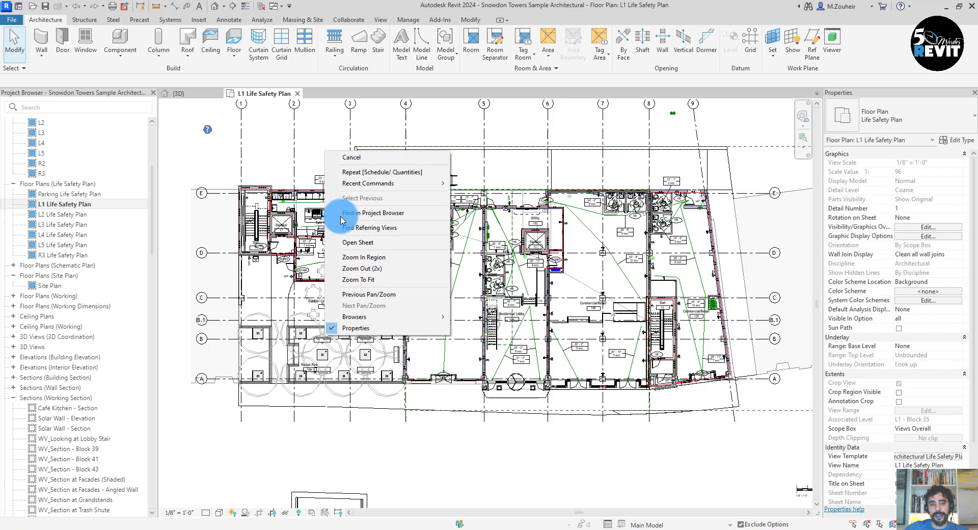
click(316, 234)
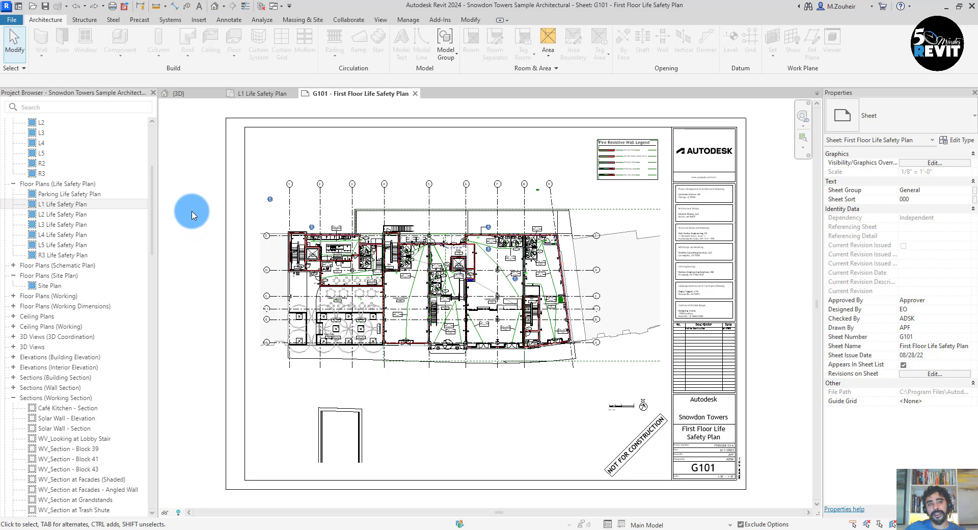
- Open the L1 floor plan and recentre the whole plan in the view
middle_drag(193, 204, 209, 201)
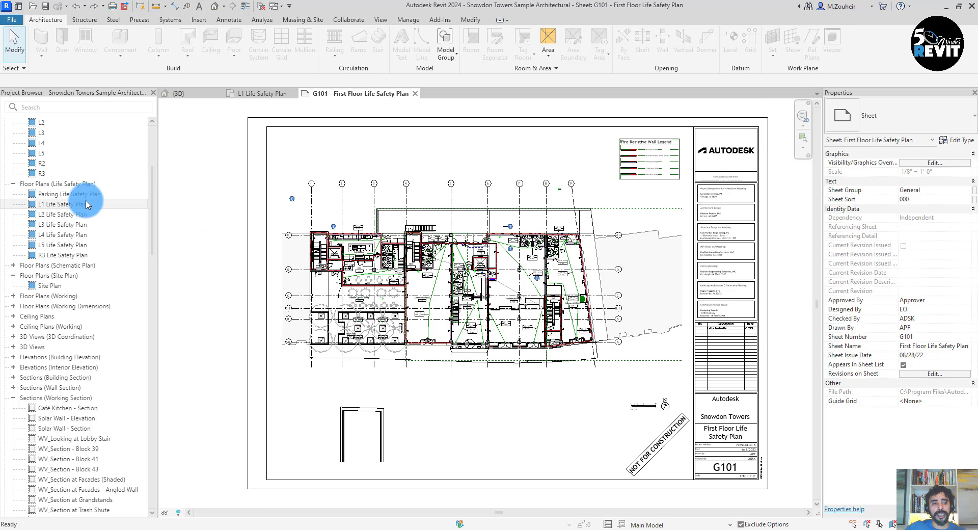
scroll(76, 255, up, 5)
double_click(42, 265)
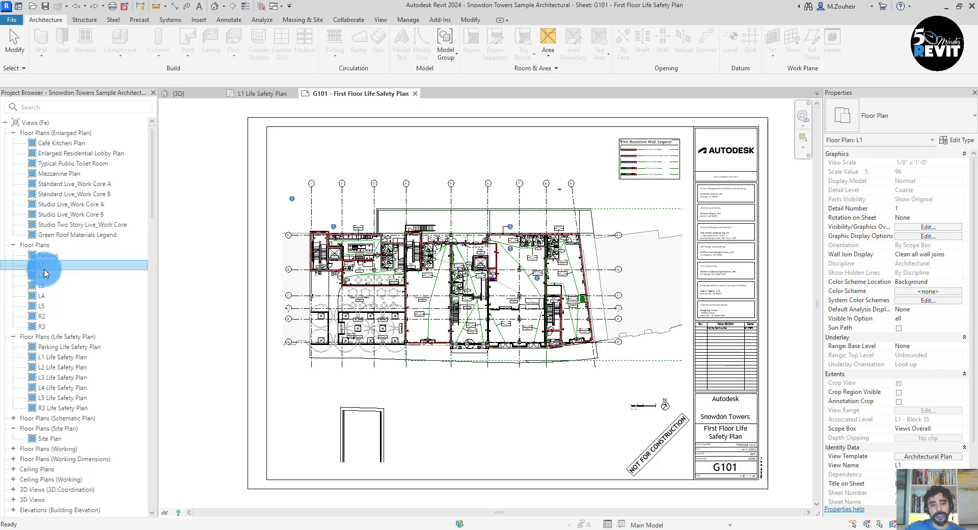
scroll(572, 427, down, 3)
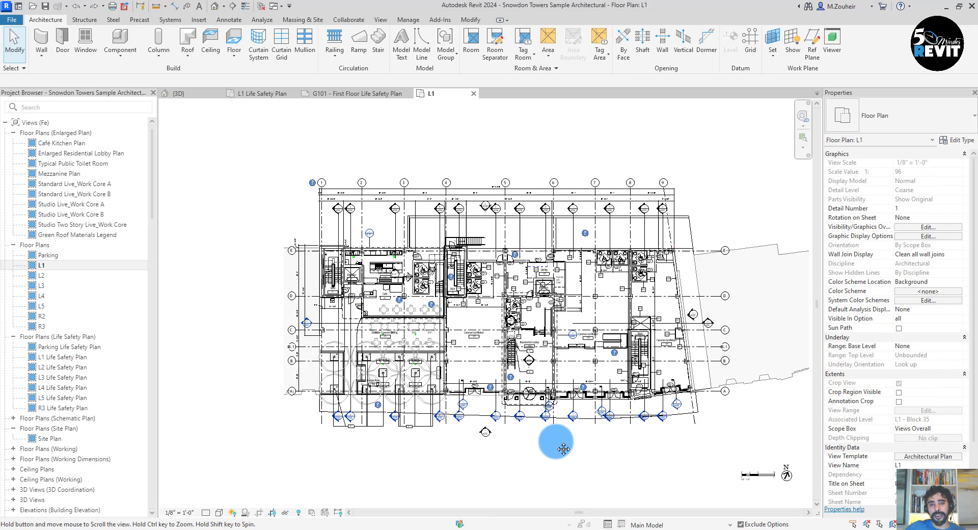
middle_drag(552, 448, 544, 458)
middle_drag(209, 185, 217, 176)
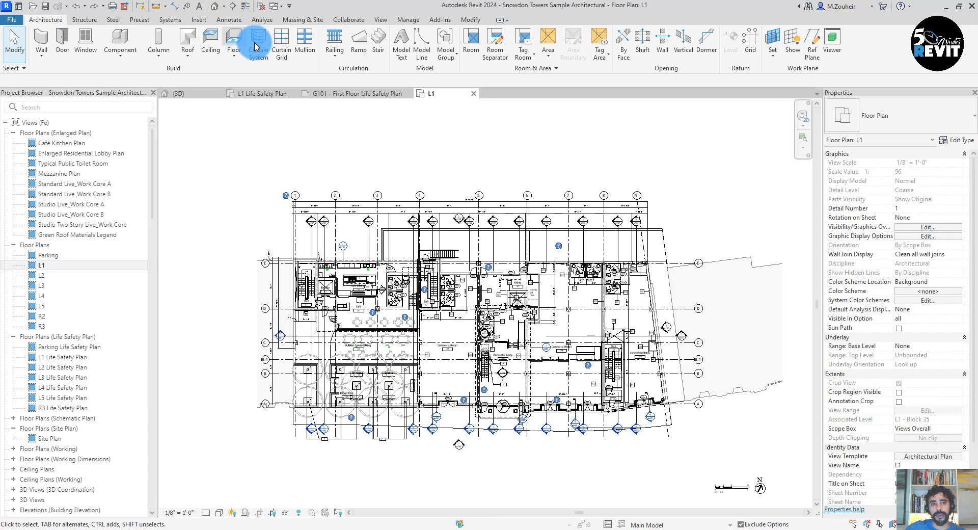
- On the Massing & Site tab, review the Toposolid creation options in the Model Site panel
click(301, 21)
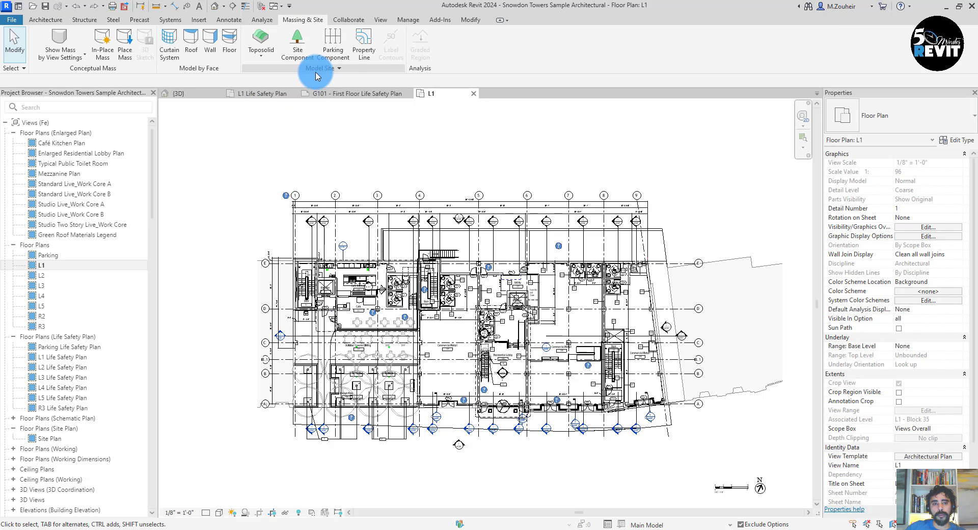
click(260, 68)
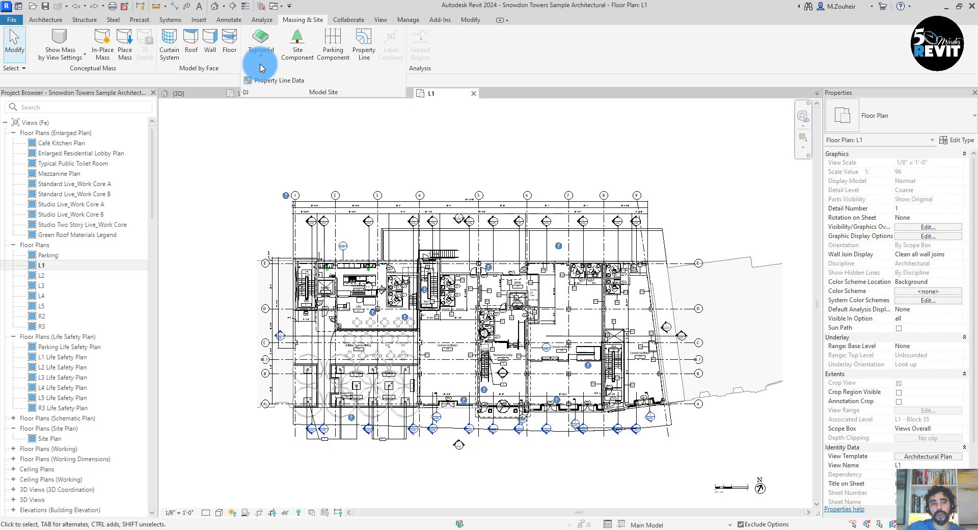
click(261, 60)
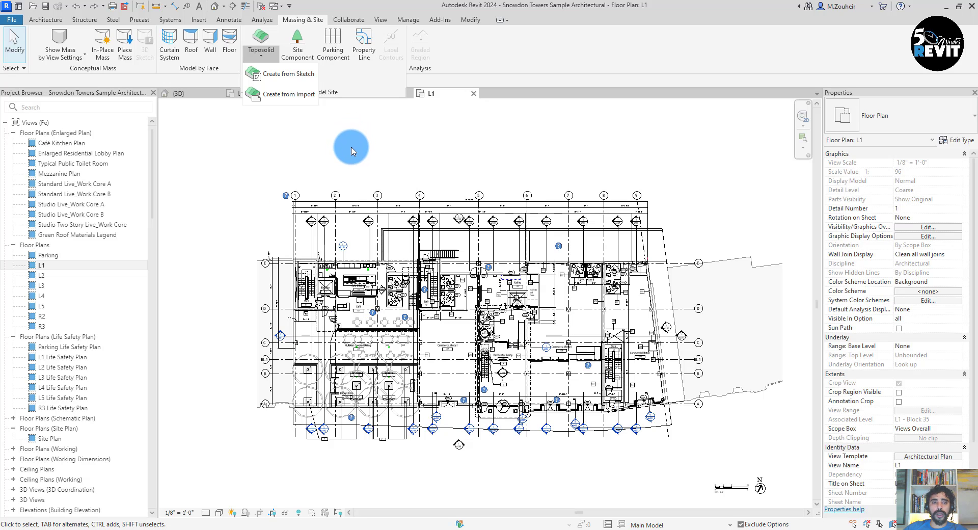
click(218, 145)
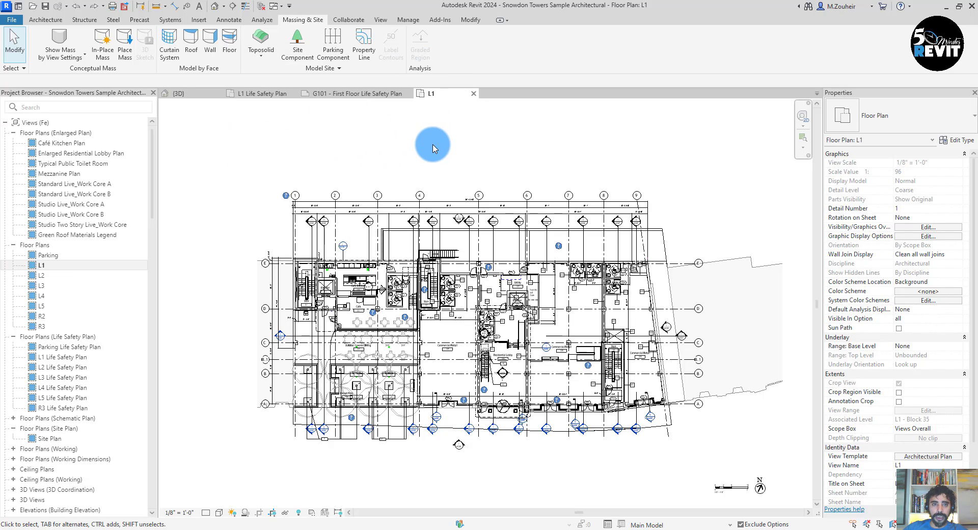
- On the Insert tab, review the Coordination Model sources: Local and Autodesk Docs
click(198, 19)
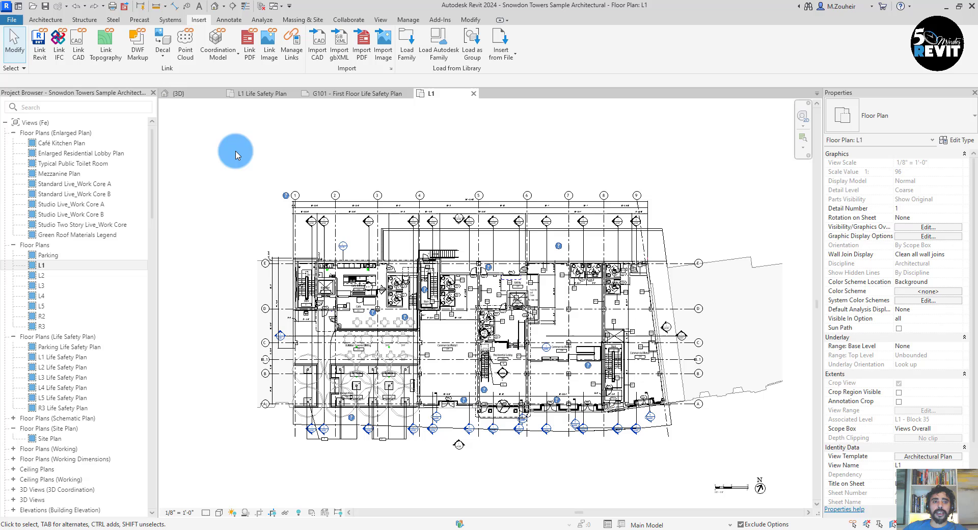
click(228, 58)
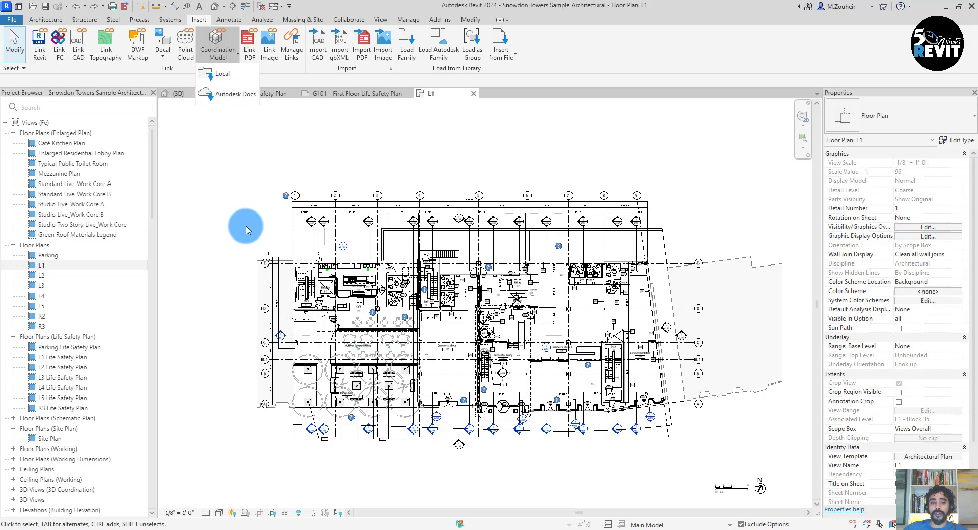
- Set the UI active theme to Dark in Options > Colors and apply it
click(220, 224)
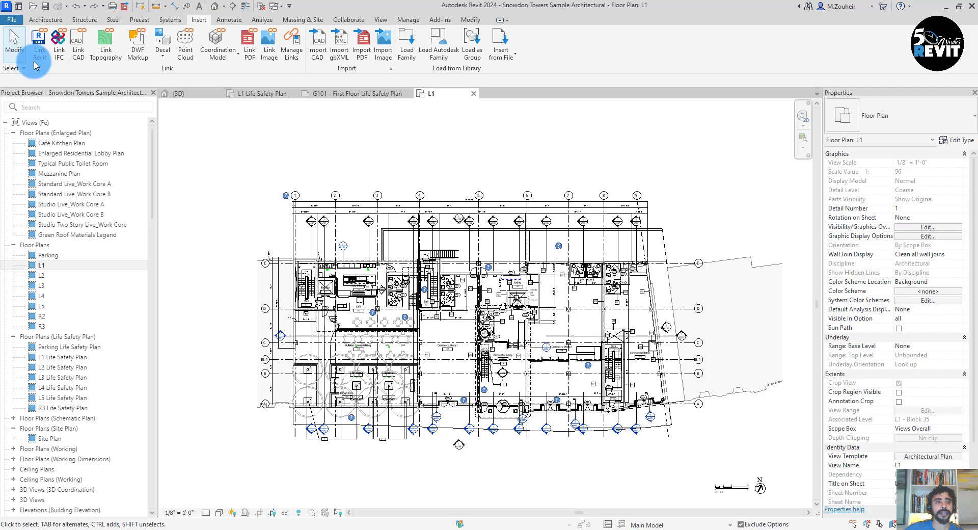
click(14, 23)
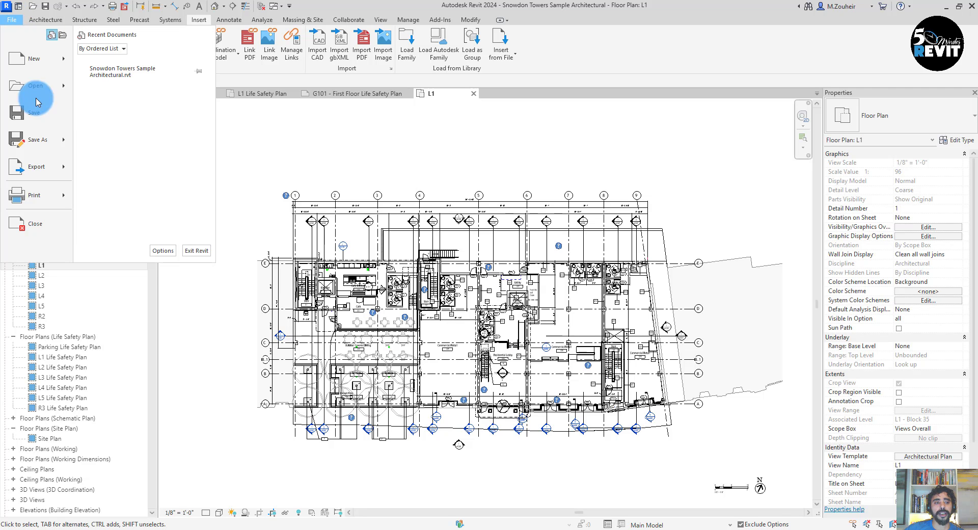
click(160, 255)
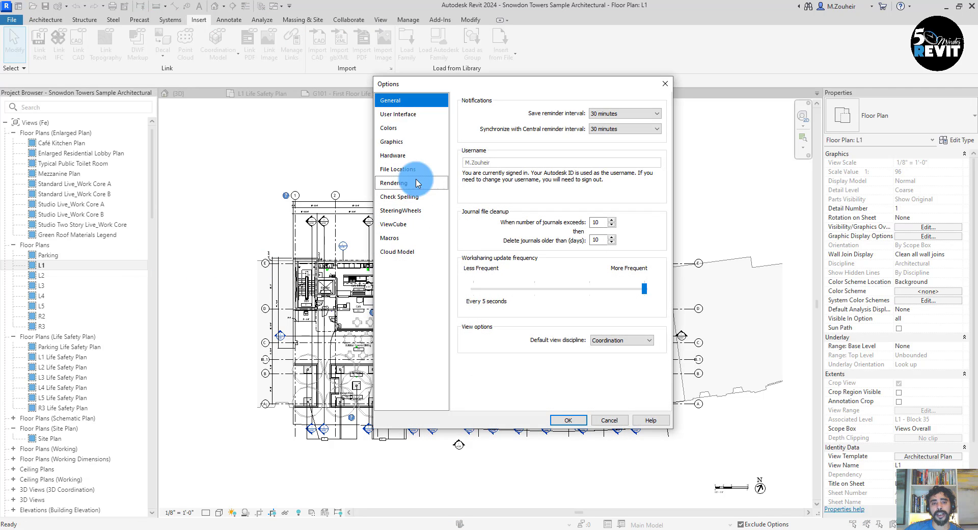
click(397, 128)
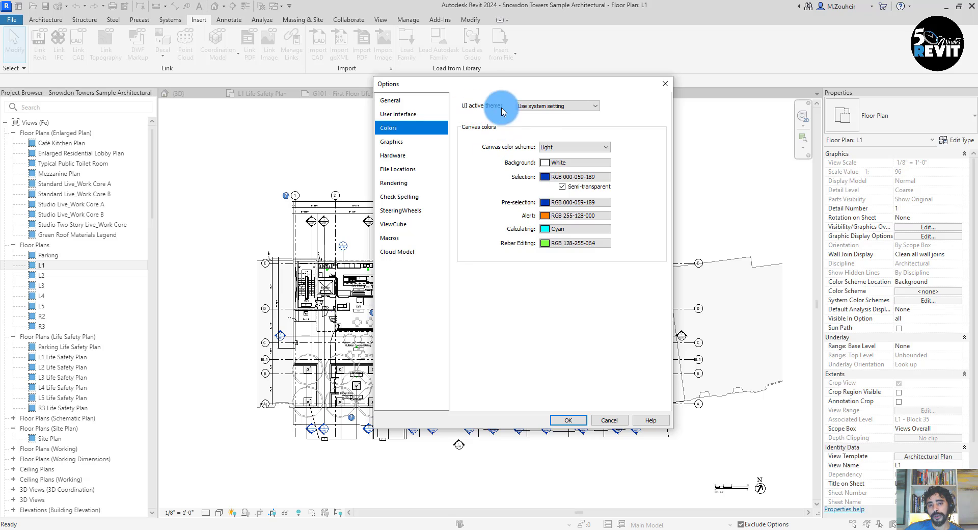
click(538, 105)
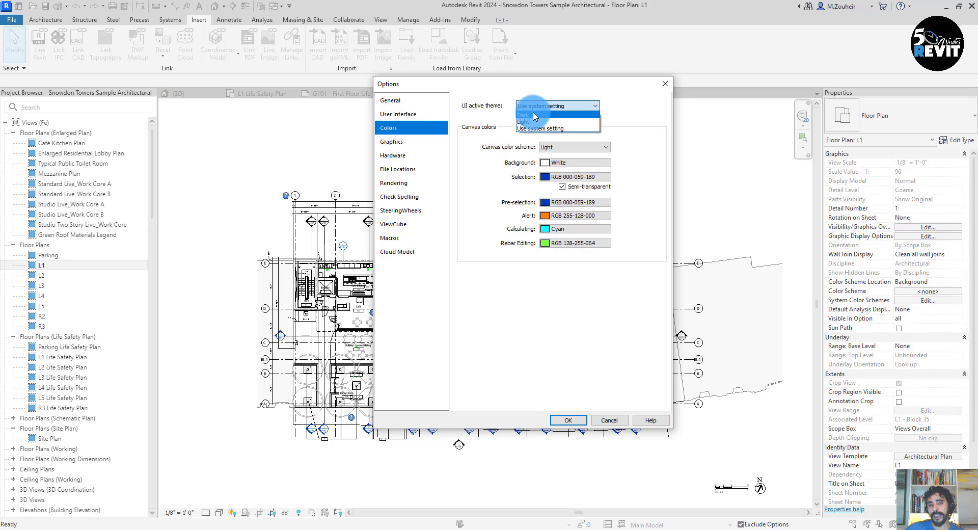
click(534, 116)
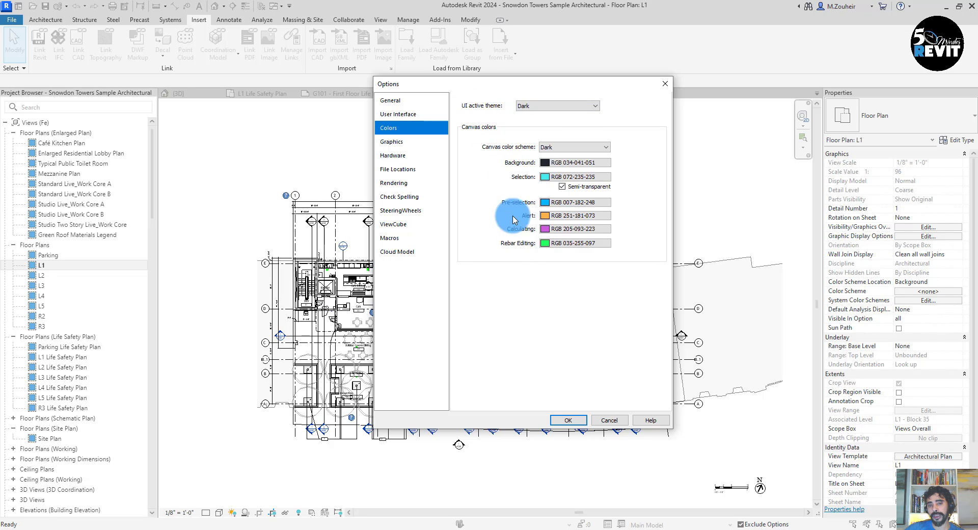
click(570, 420)
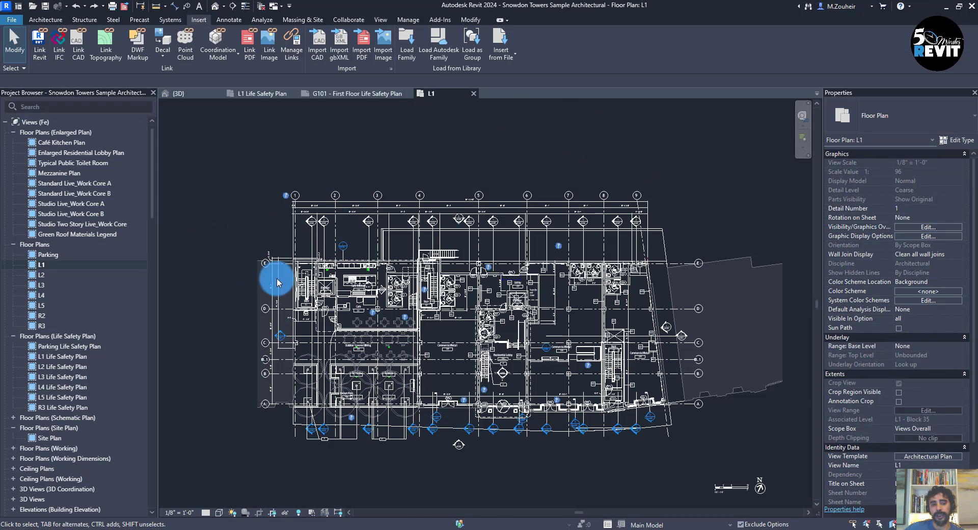
- Zoom and pan the dark-themed L1 plan to the Elevator and Café Kitchen area
scroll(263, 349, up, 5)
middle_drag(338, 346, 404, 308)
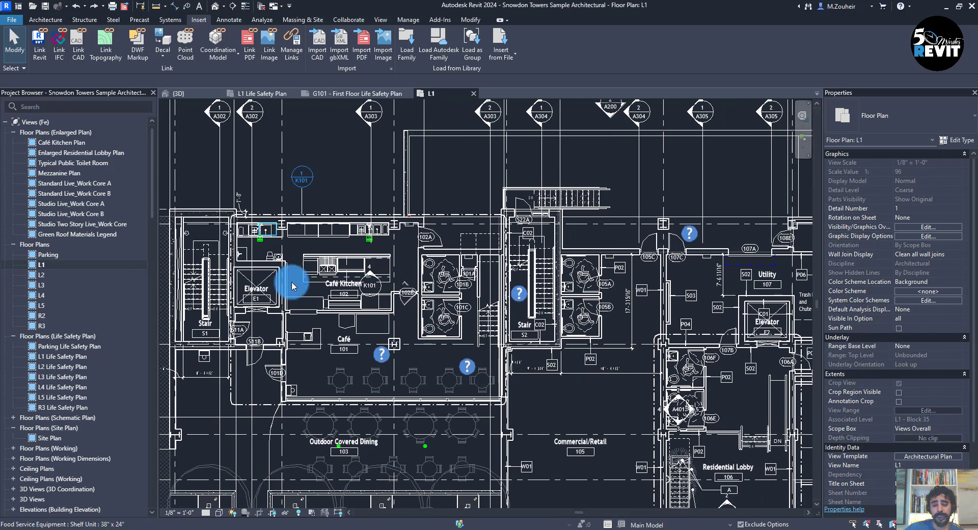
scroll(564, 343, up, 4)
middle_drag(585, 375, 585, 443)
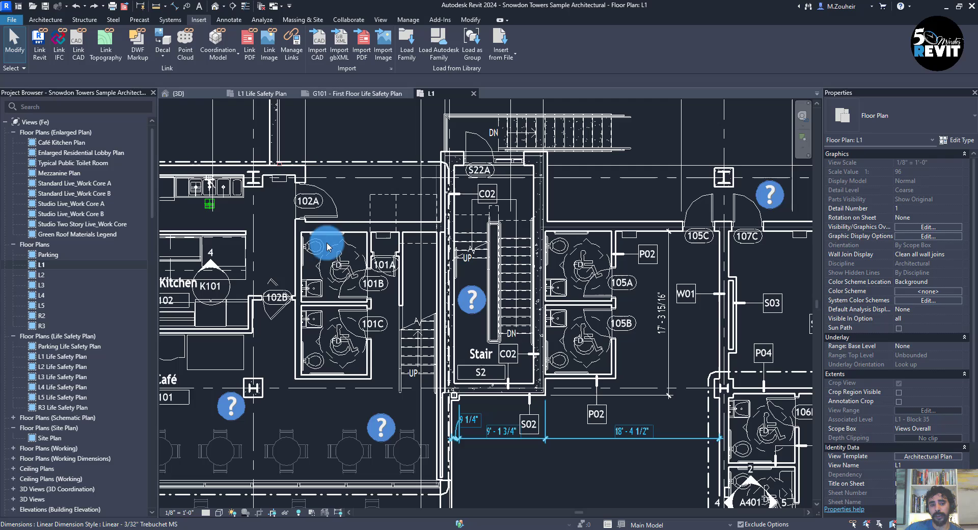
middle_drag(360, 250, 430, 295)
middle_drag(305, 268, 401, 249)
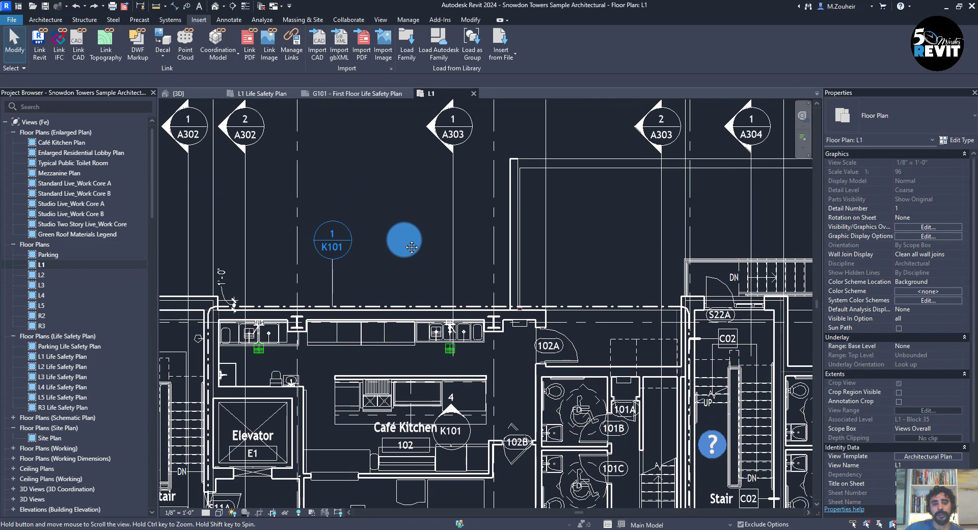
scroll(390, 222, up, 2)
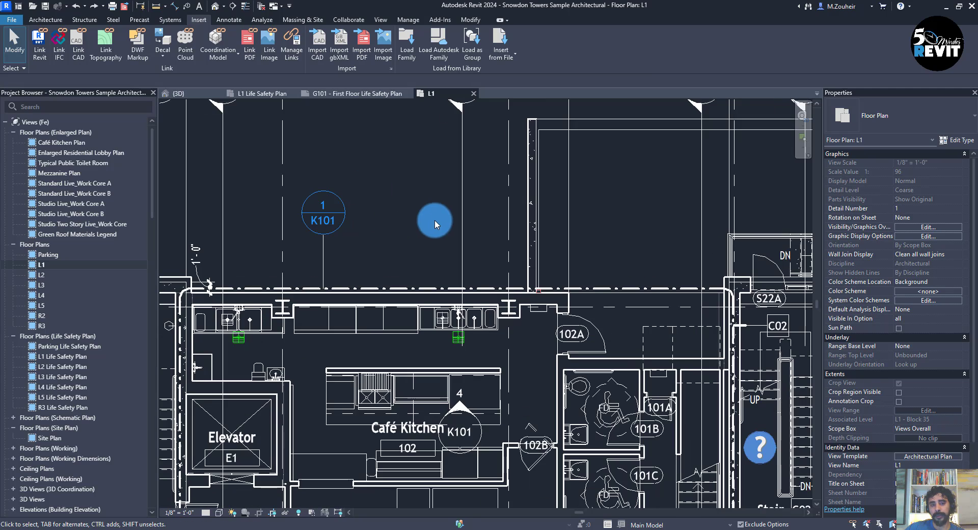
ctrl+scroll(423, 206, down, 1)
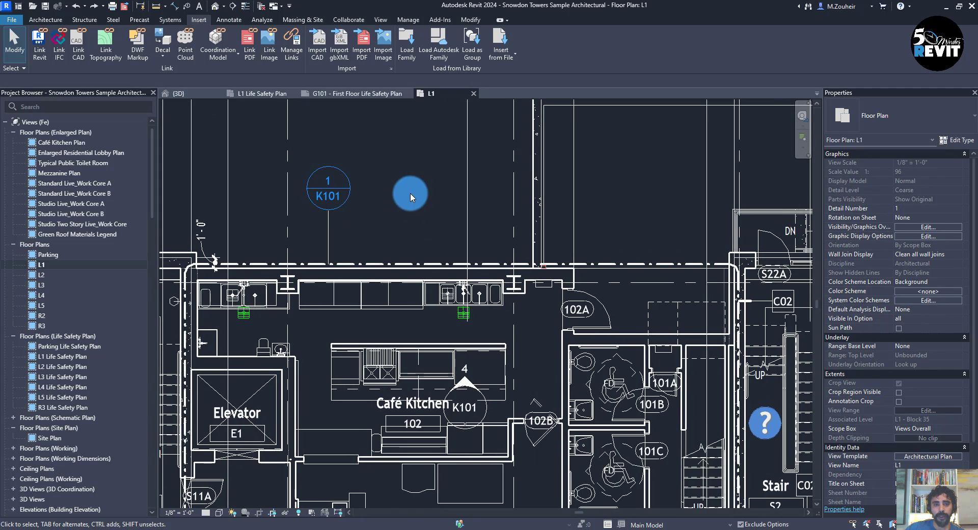
ctrl+scroll(411, 193, down, 1)
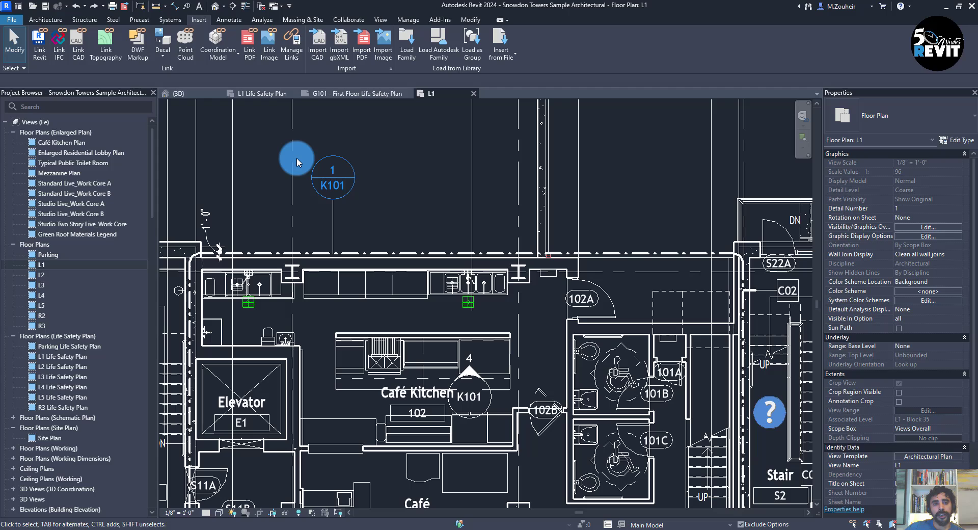
click(382, 20)
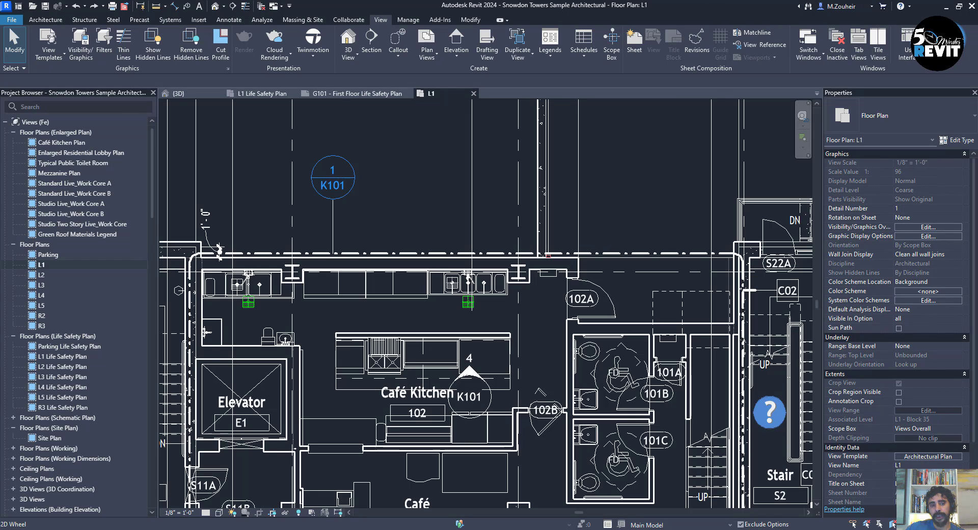
- Set the UI active theme to 'Use system setting' in Options > Colors to restore the light interface
click(629, 266)
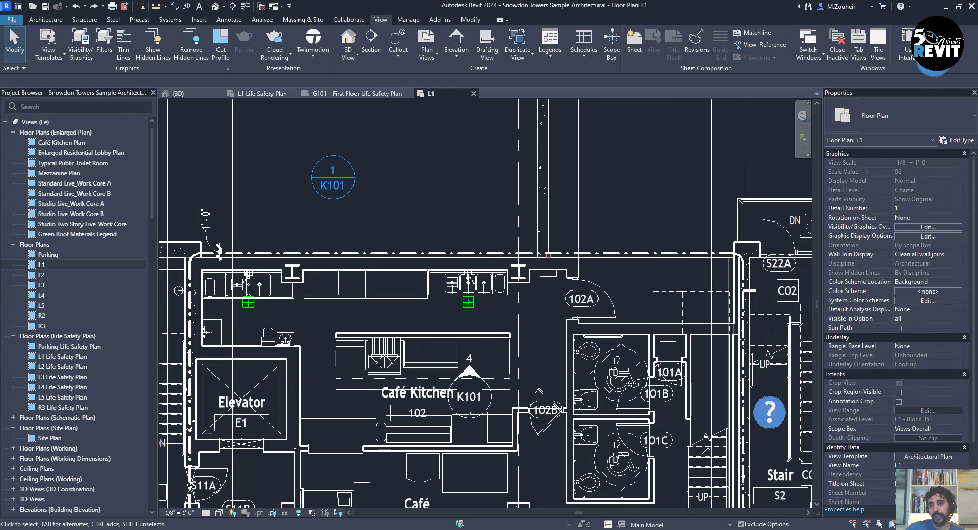
click(338, 336)
click(10, 21)
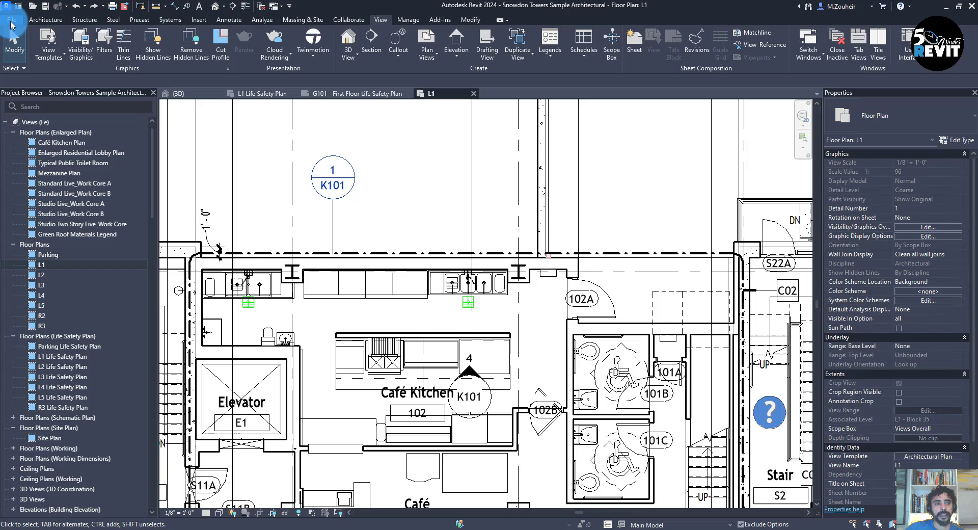
click(163, 258)
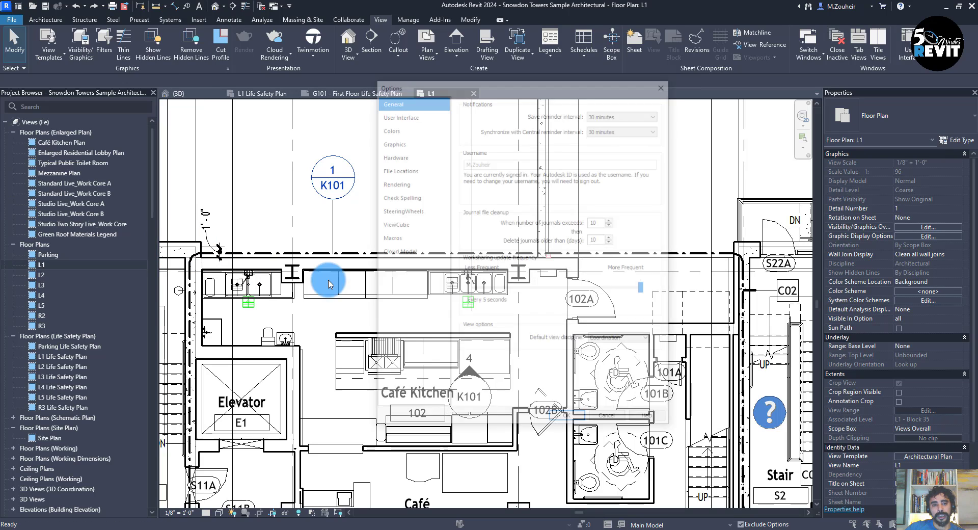
click(388, 128)
click(533, 106)
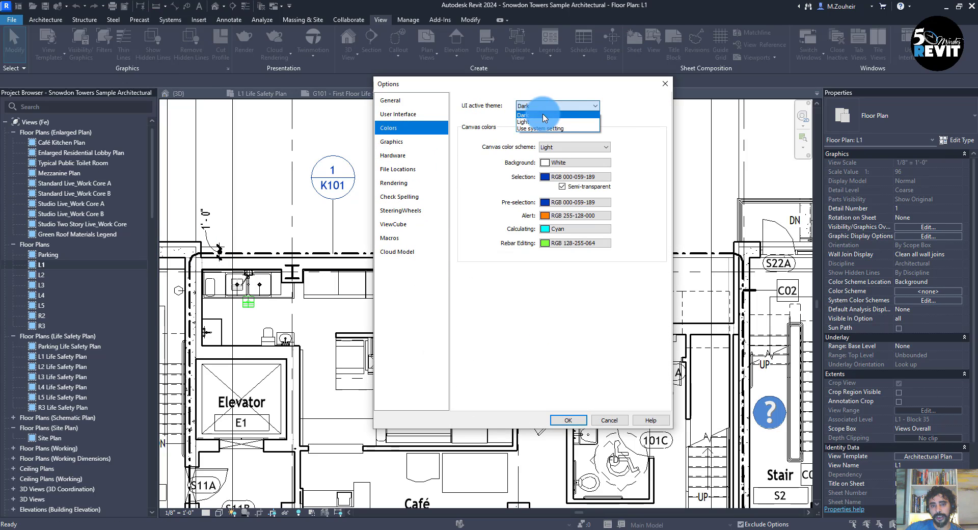
click(540, 129)
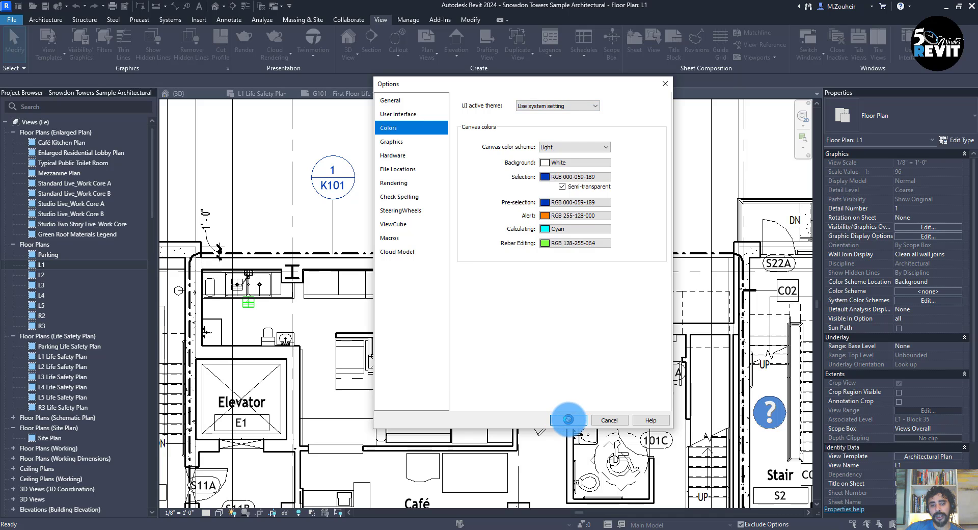
click(568, 419)
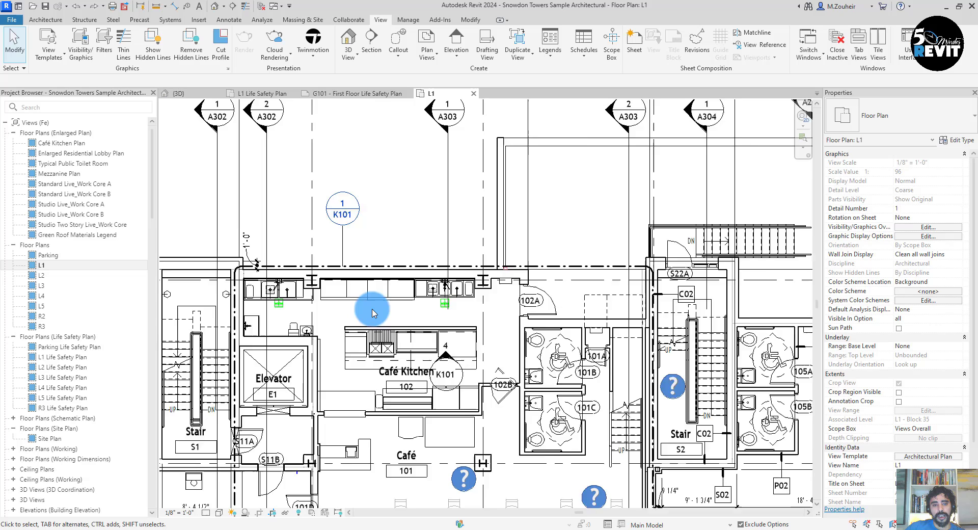
- Zoom out the L1 plan and scroll the Project Browser down to Sheets
scroll(372, 311, down, 3)
middle_drag(385, 342, 371, 288)
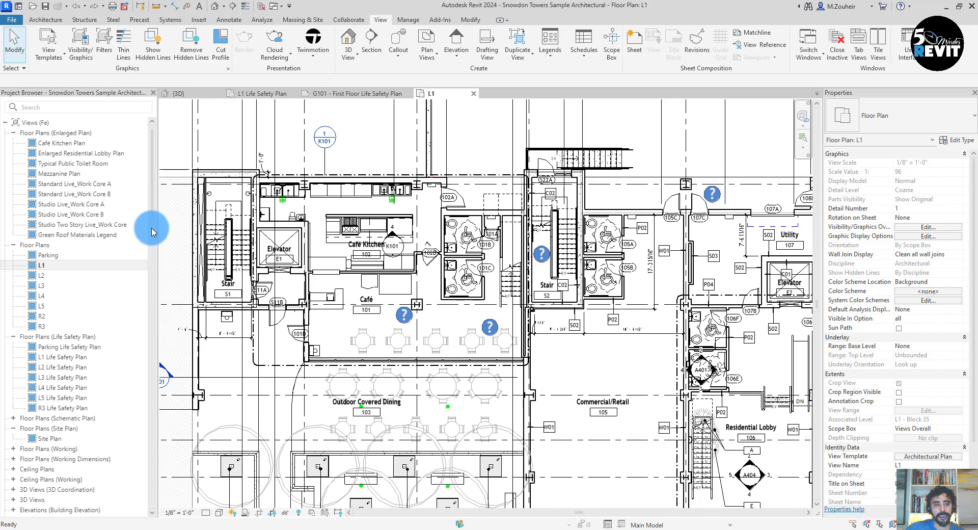
drag(152, 232, 169, 425)
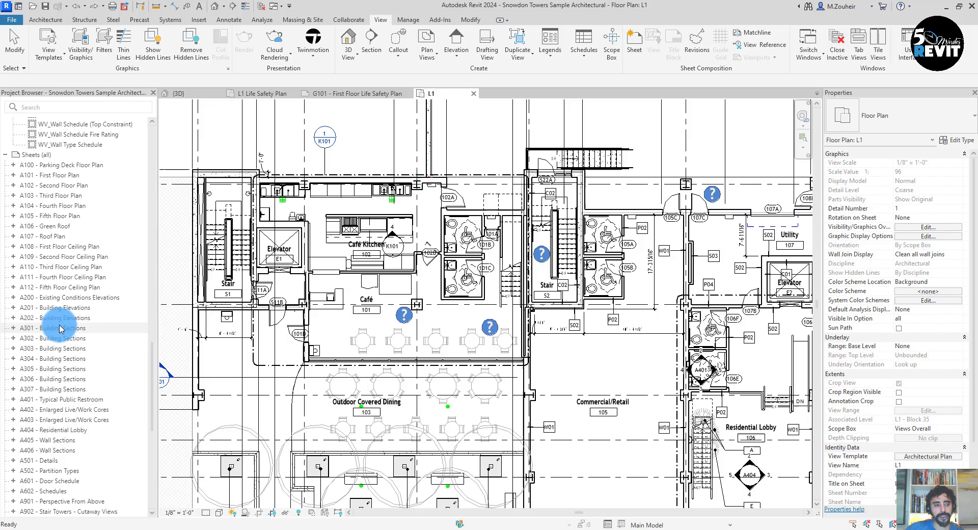
- Open the A201 Building Elevations sheet and close the L1, G101, L1 Life Safety Plan and 3D views
click(52, 309)
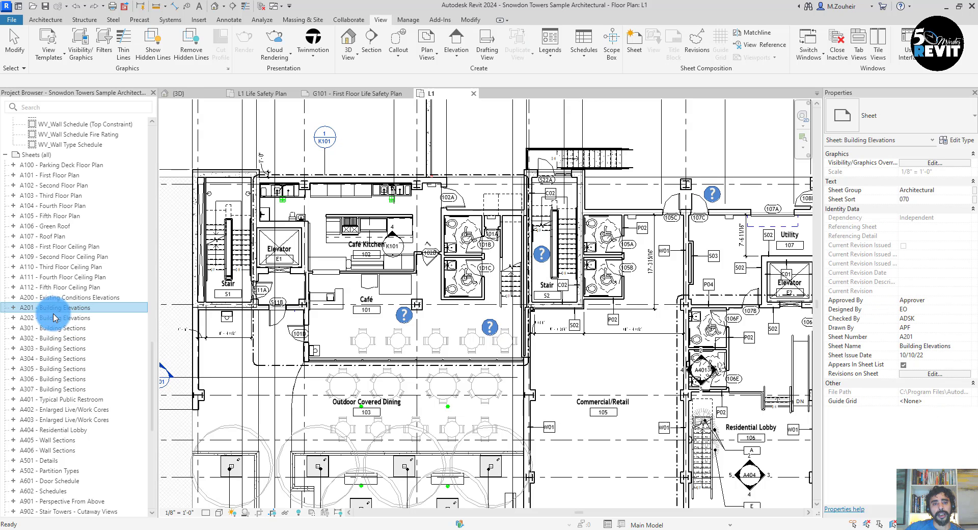
double_click(53, 310)
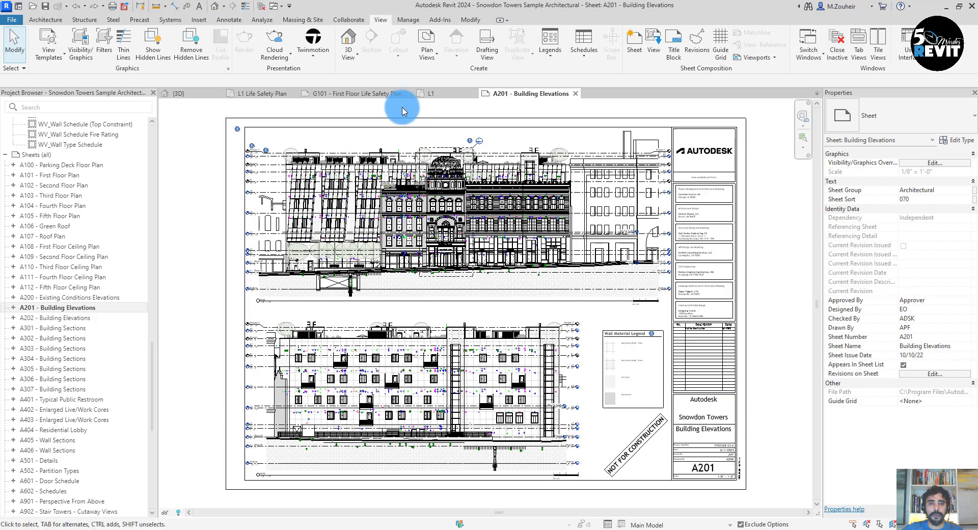
click(478, 94)
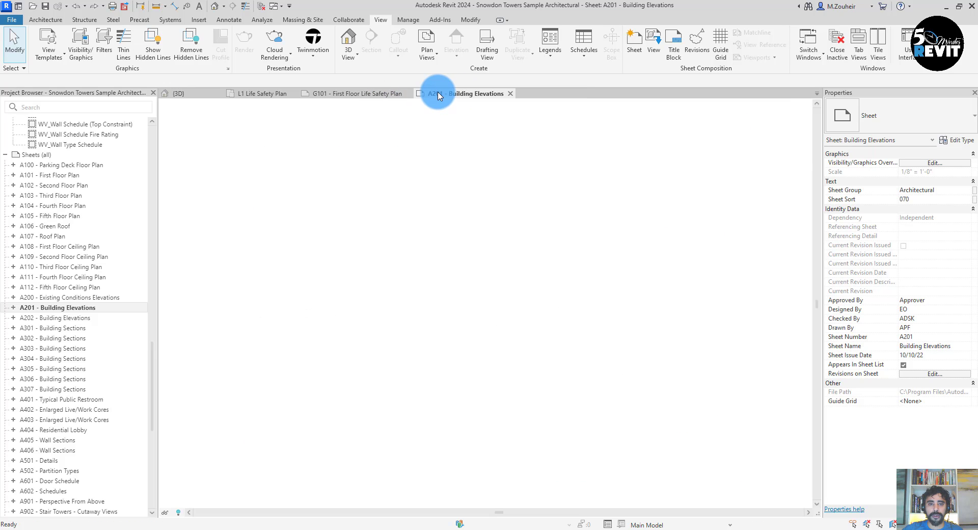
click(408, 97)
click(294, 94)
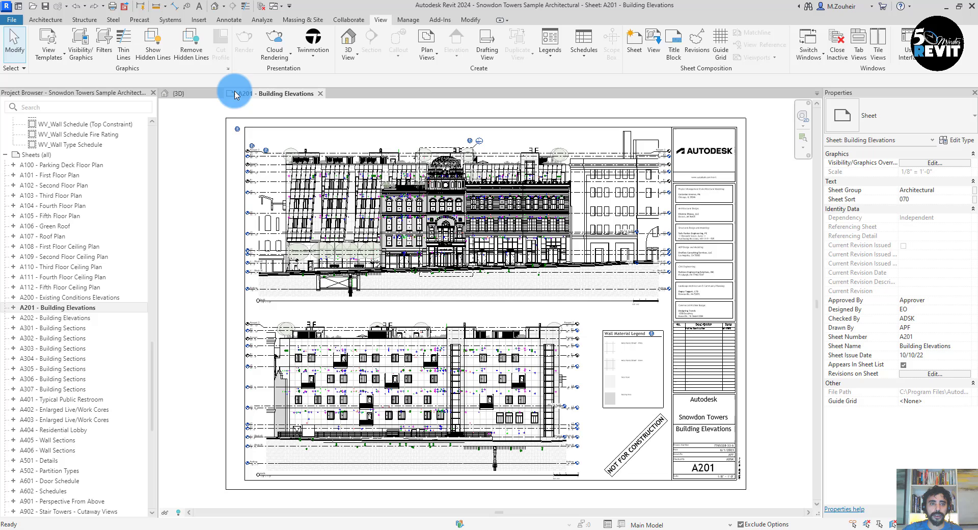
click(226, 94)
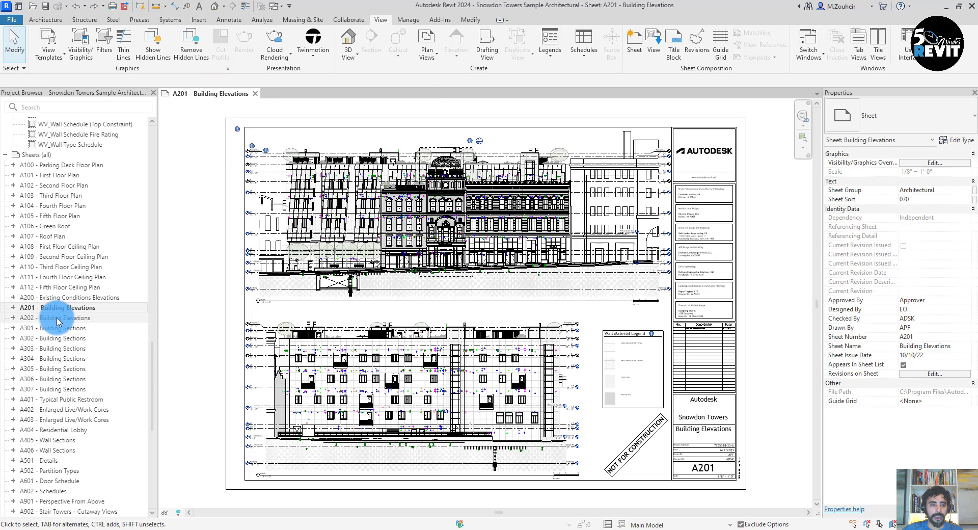
click(59, 320)
- Open the A202 Building Elevations sheet and tile it beside A201 with WT
double_click(59, 320)
key(w)
key(t)
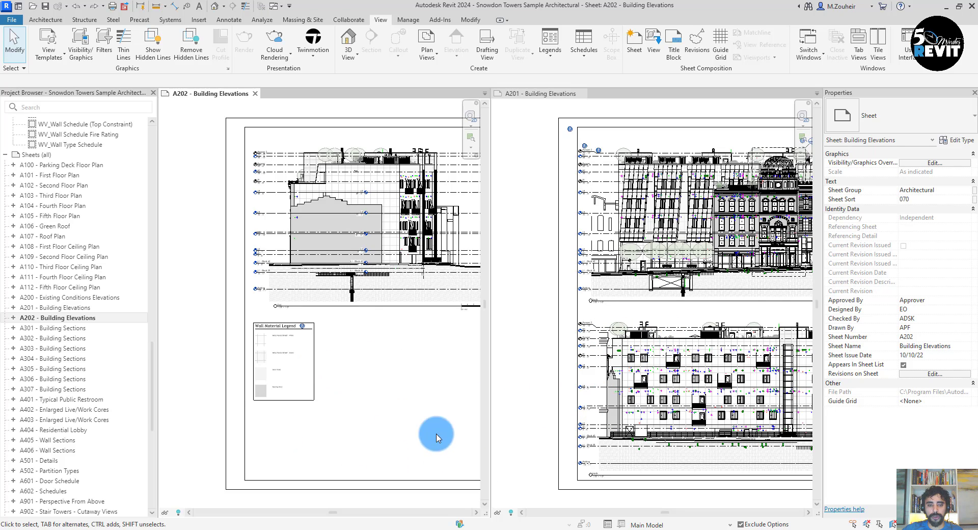
- Move the North elevation viewport from A201 to A202 using Move Aligned to Sheet
click(680, 326)
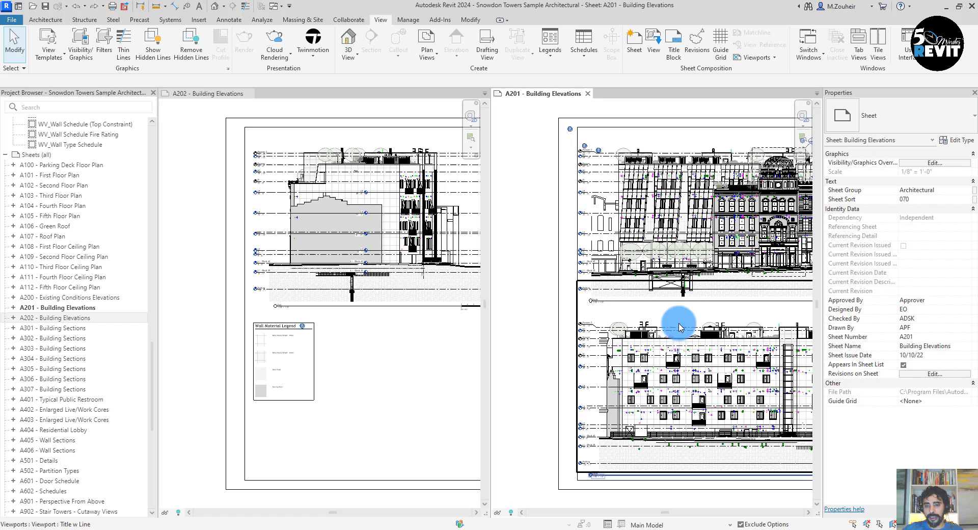
scroll(678, 336, up, 3)
right_click(680, 316)
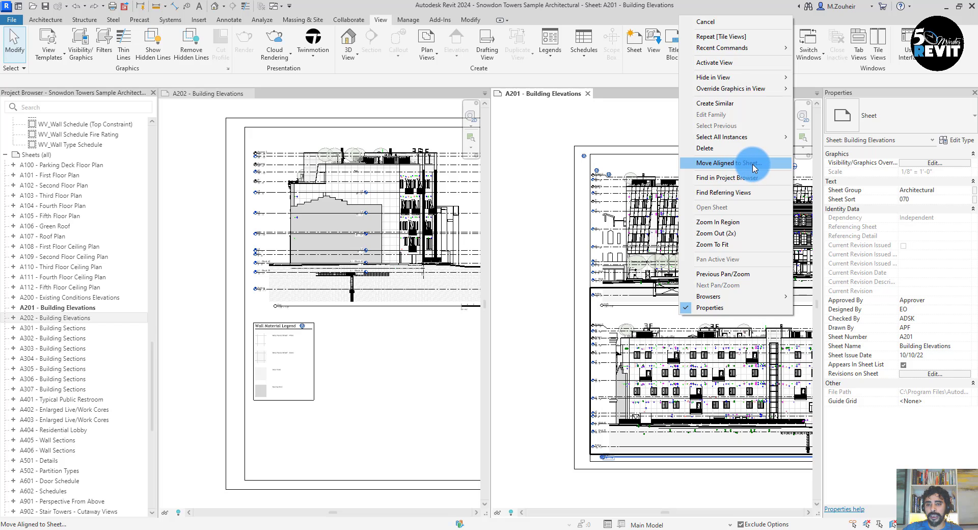
click(754, 165)
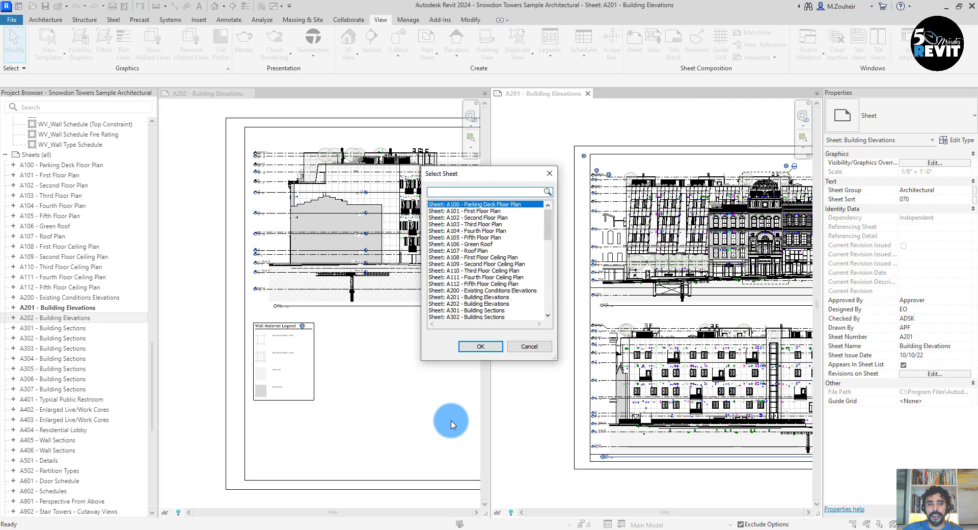
click(483, 297)
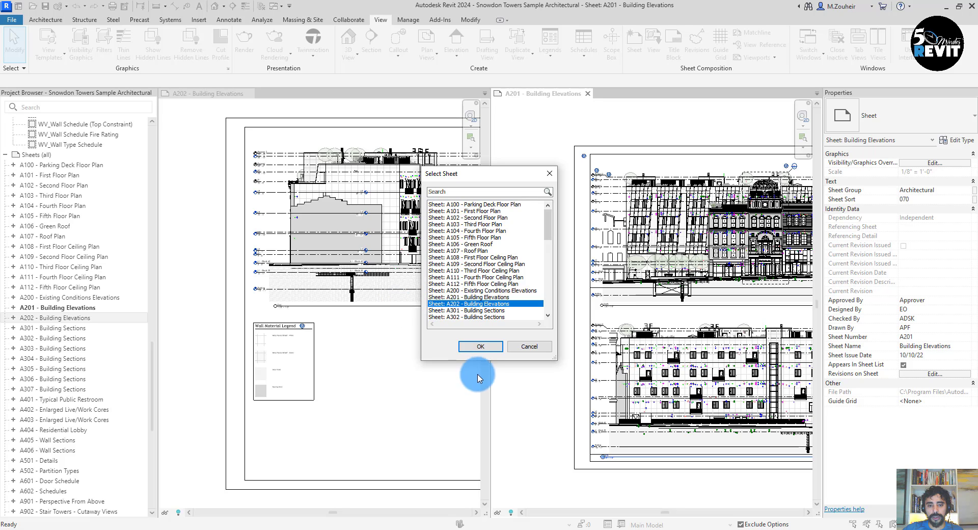
click(480, 346)
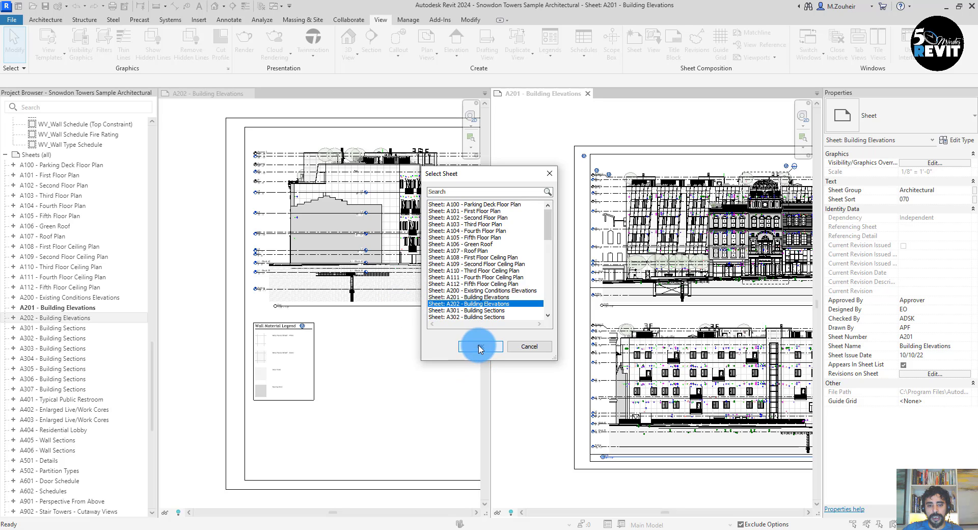
click(406, 367)
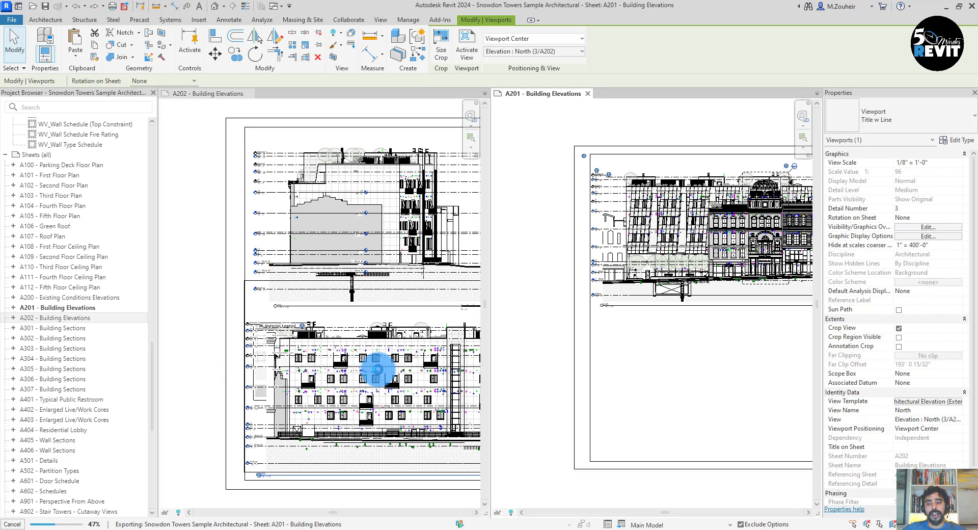
- Start a new Schedule/Quantities schedule for the Revision Clouds category
click(381, 19)
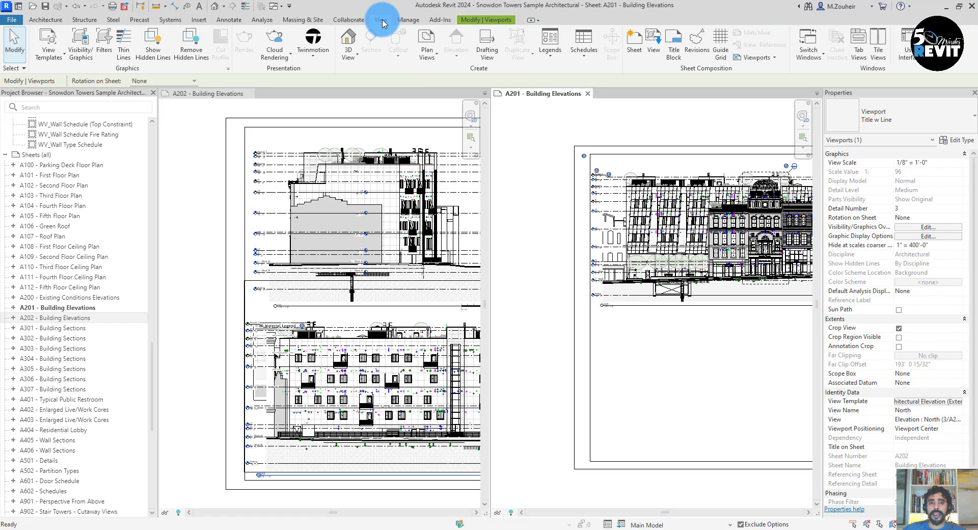
click(583, 53)
click(591, 84)
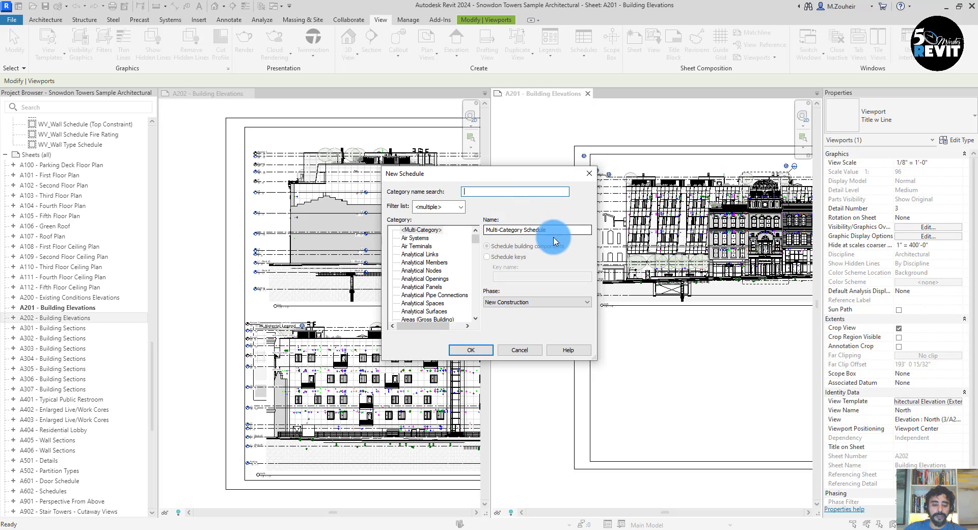
text(revi)
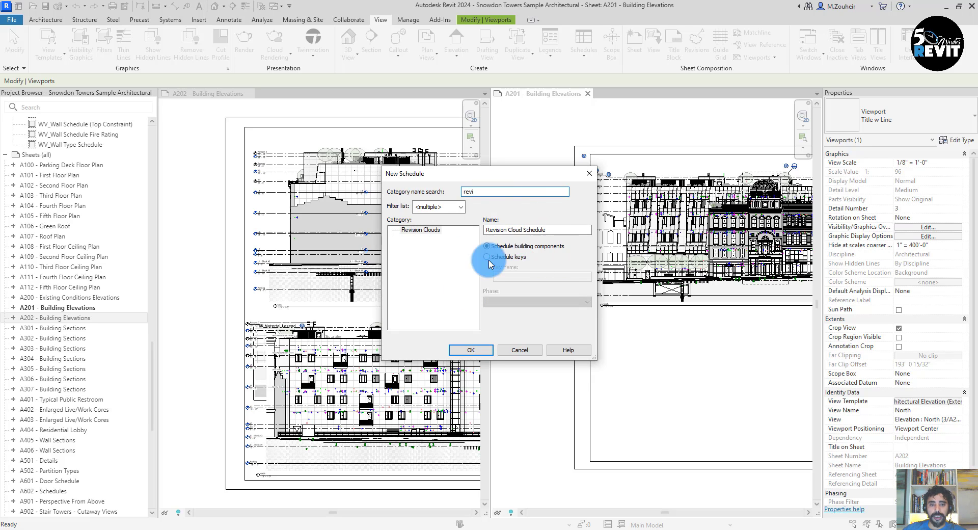
click(421, 229)
click(470, 350)
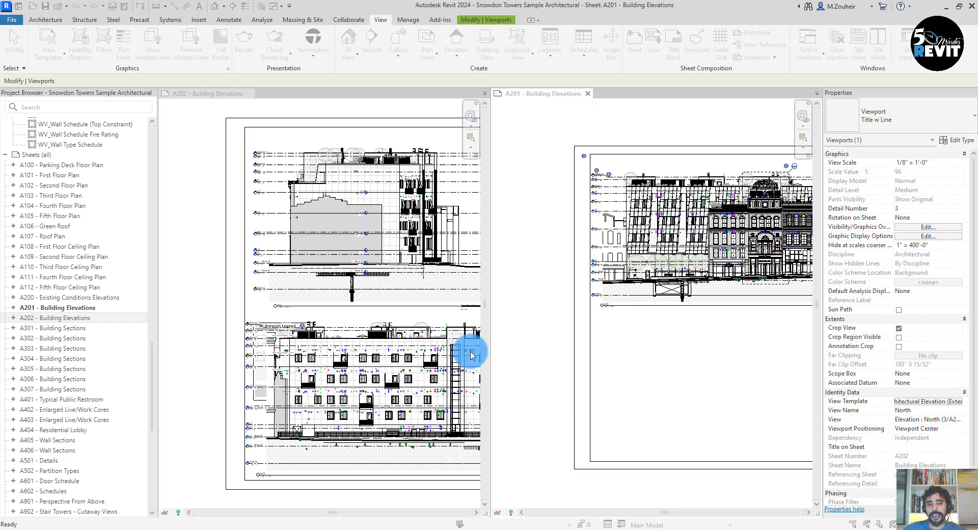
- Add Comments, Mark and Revision as the schedule's fields and finish the Revision Cloud Schedule
shift+click(377, 227)
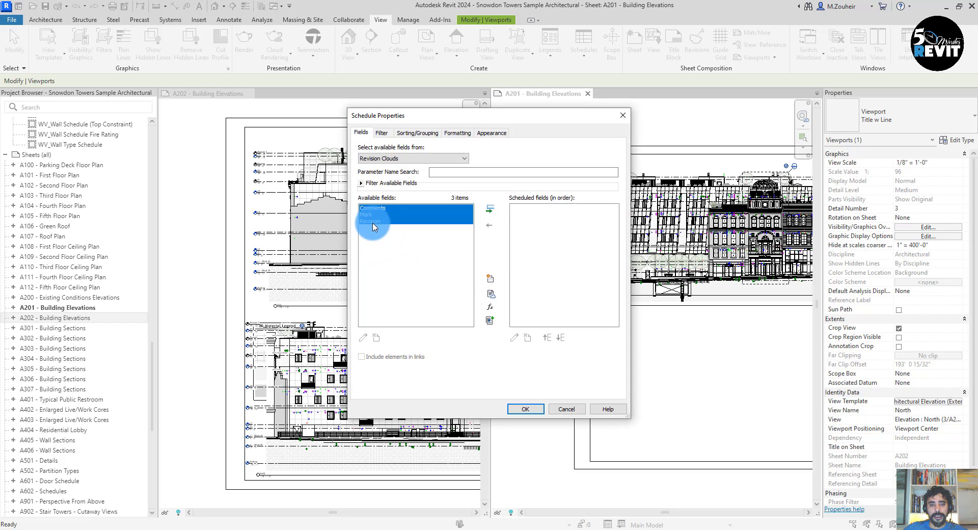
click(489, 209)
click(516, 402)
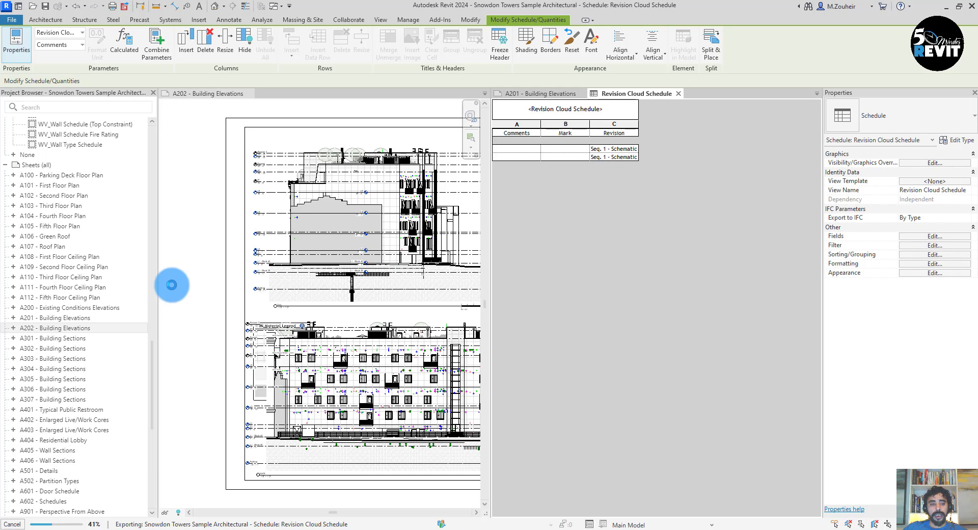
- Reopen the L1 floor plan and show the Twinmotion connection options
click(45, 19)
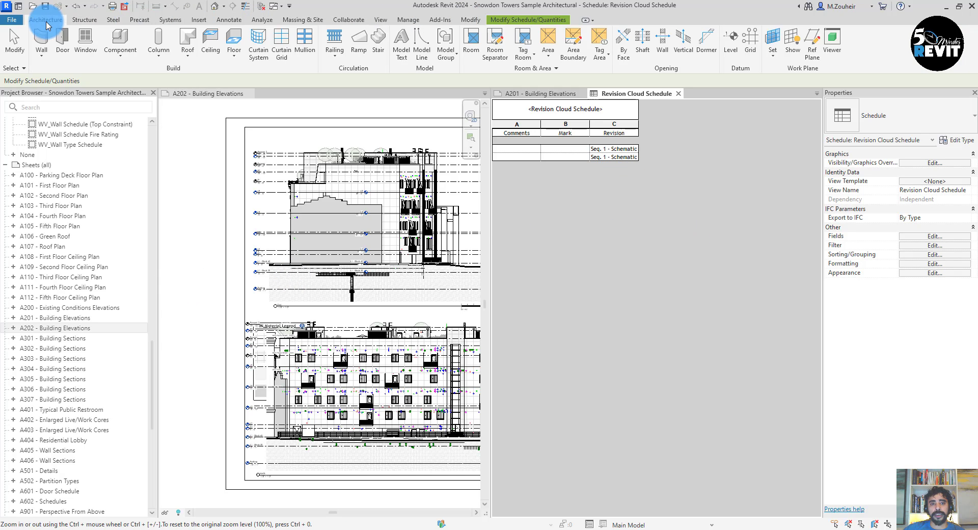
click(529, 19)
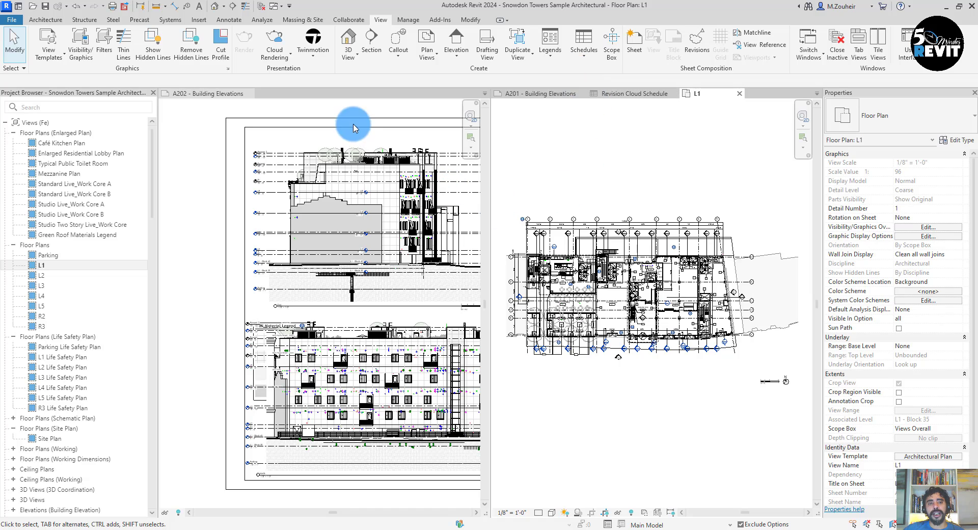
click(315, 62)
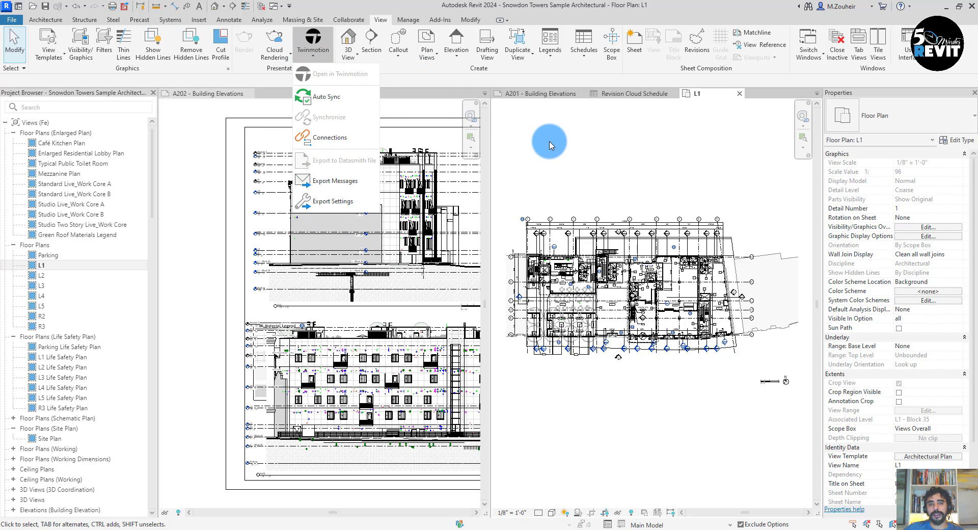
click(509, 127)
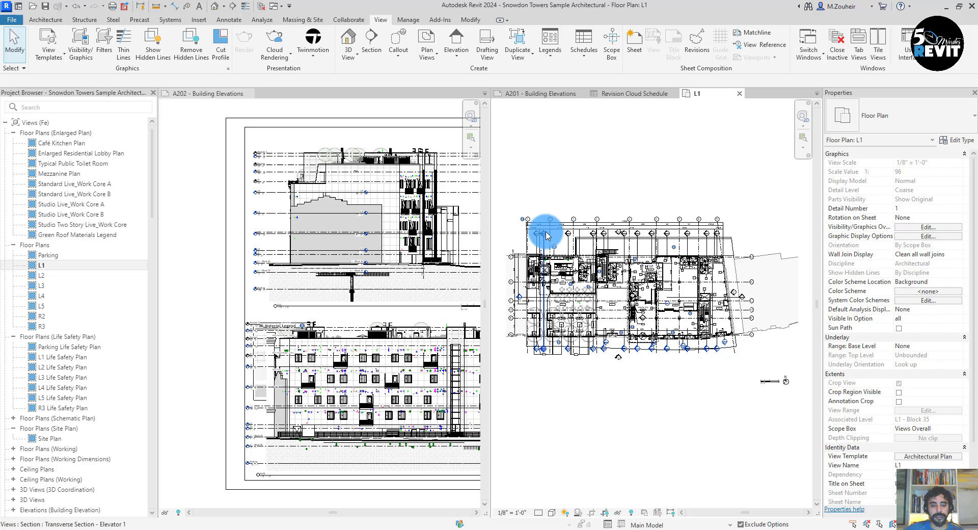